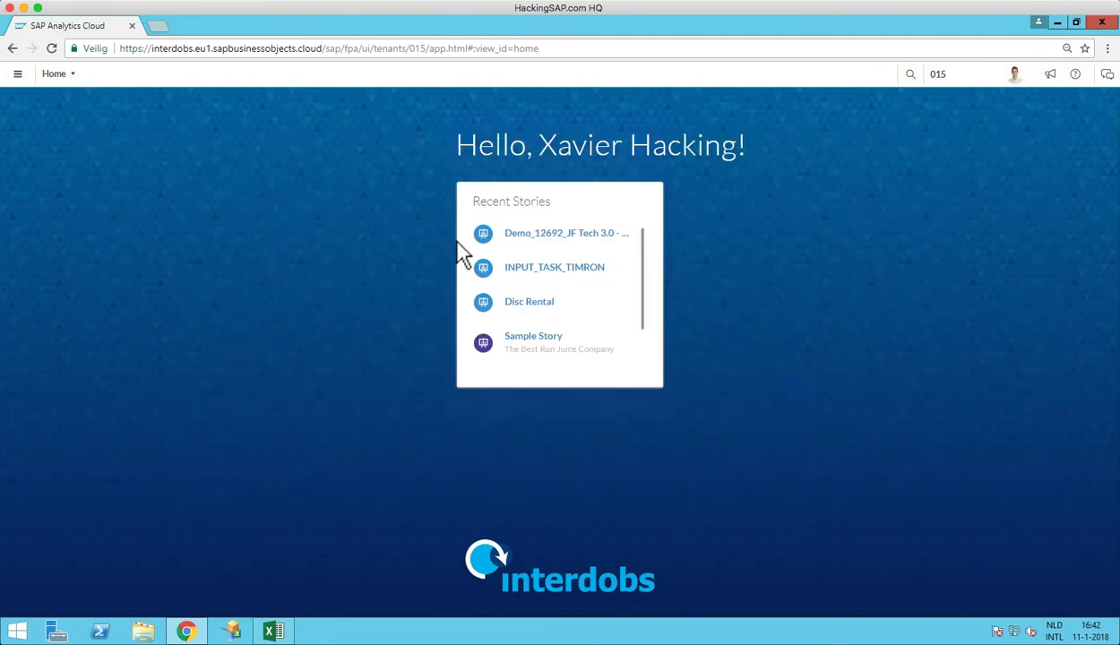
Open the list of models in SAP Analytics Cloud and look through the models on its first page.
{"action": "left_click", "coordinate": [17, 74]}
{"action": "left_click", "coordinate": [45, 141]}
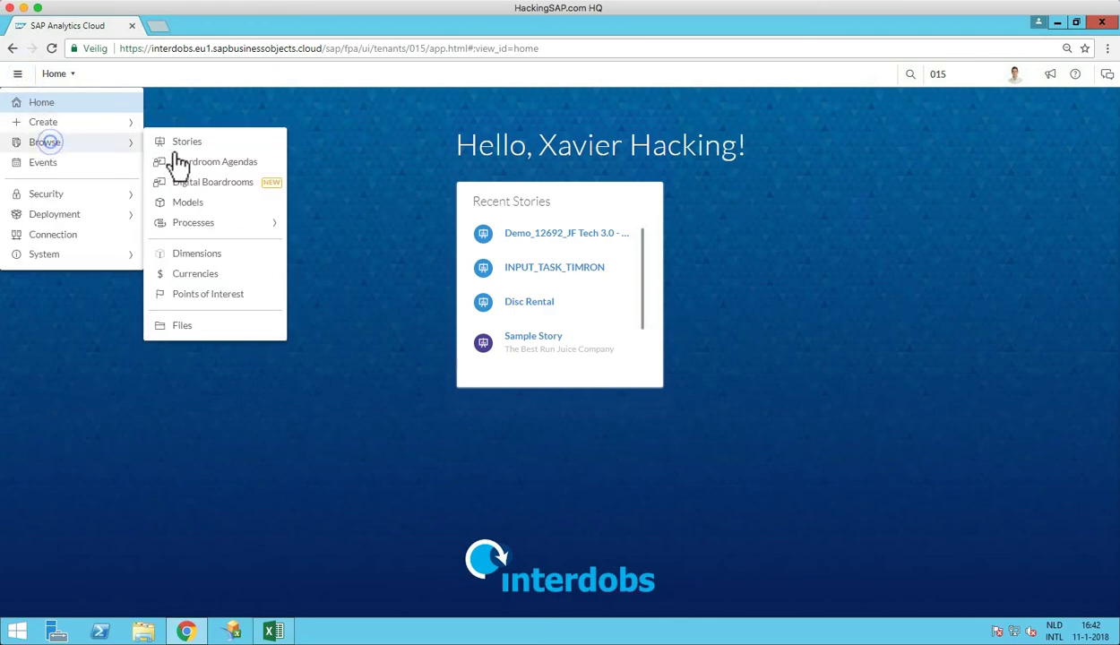
{"action": "left_click", "coordinate": [215, 204]}
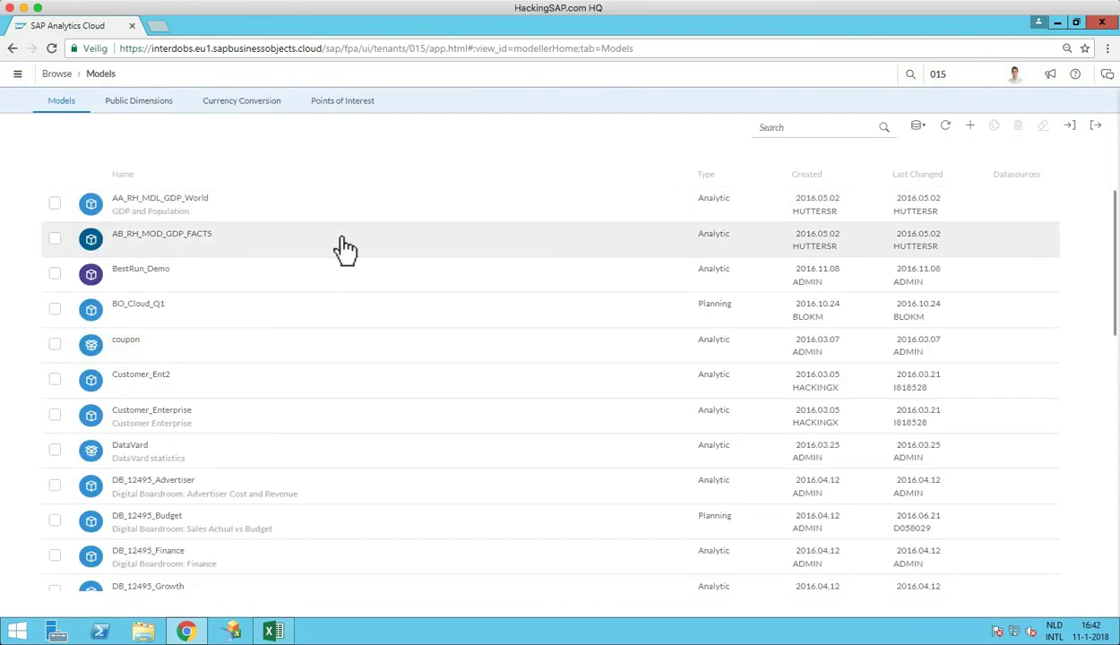
{"action": "scroll", "coordinate": [328, 278], "scroll_direction": "down", "scroll_amount": 4}
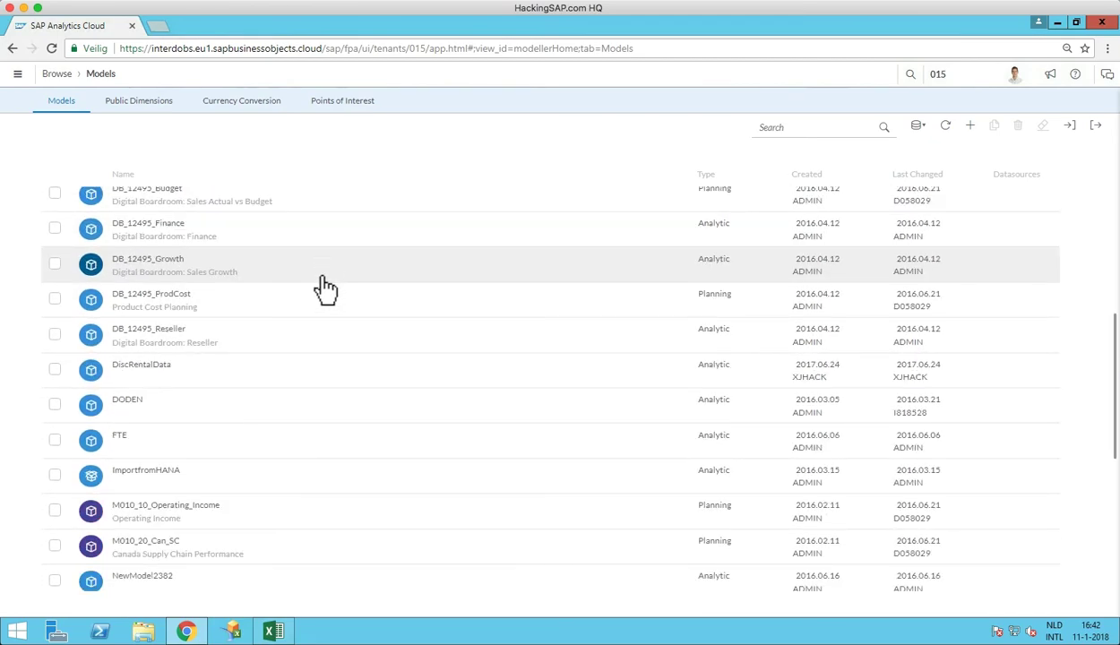
{"action": "scroll", "coordinate": [327, 287], "scroll_direction": "down", "scroll_amount": 5}
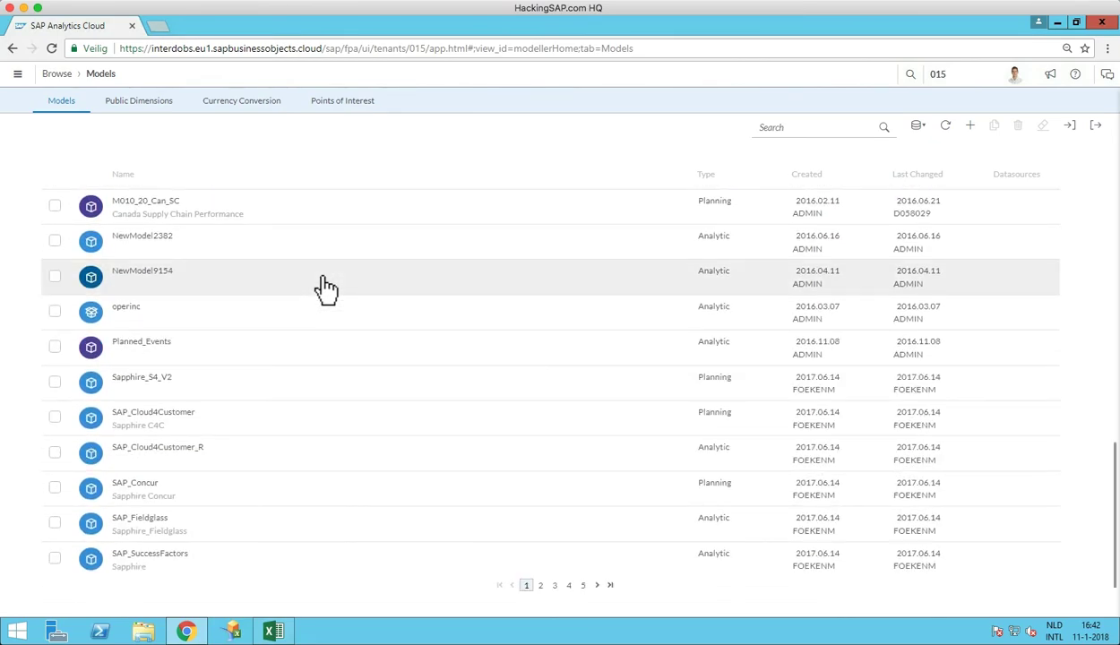
{"action": "scroll", "coordinate": [337, 284], "scroll_direction": "up", "scroll_amount": 10}
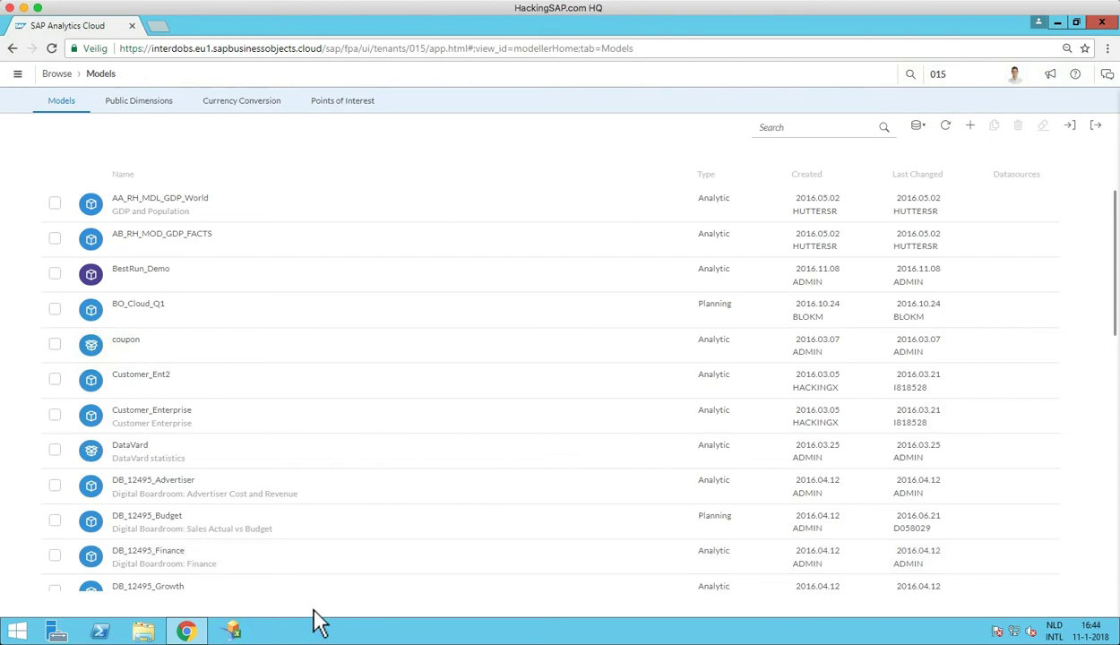
Switch to Analysis for Microsoft Excel, start selecting a data source to insert, and skip the BI Platform logon.
{"action": "left_click", "coordinate": [247, 634]}
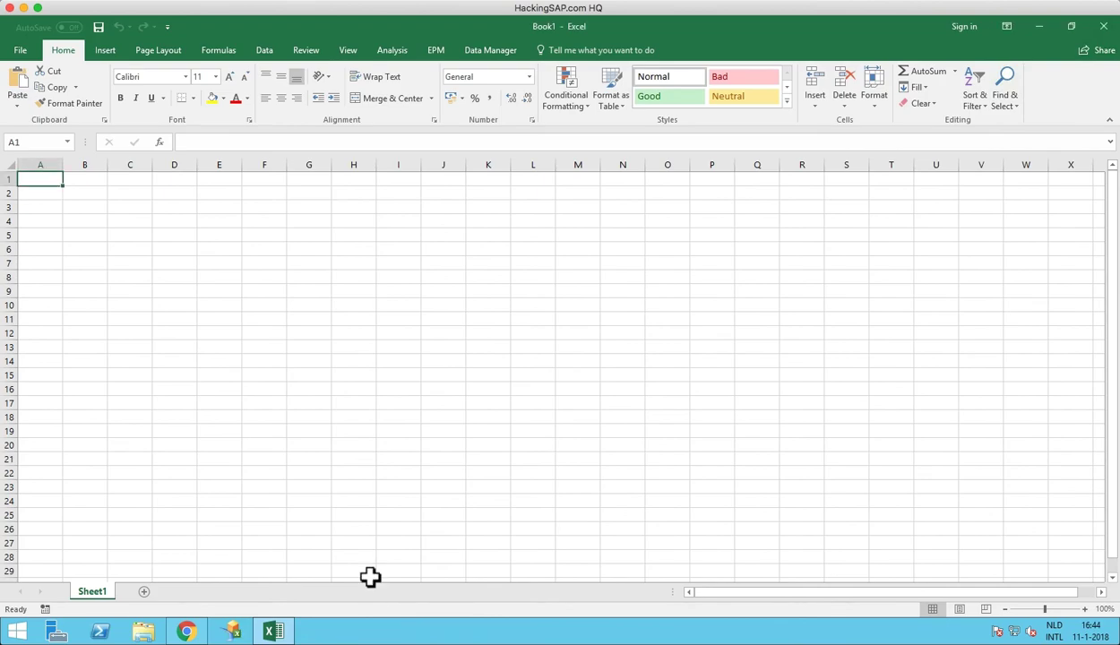
{"action": "left_click", "coordinate": [402, 55]}
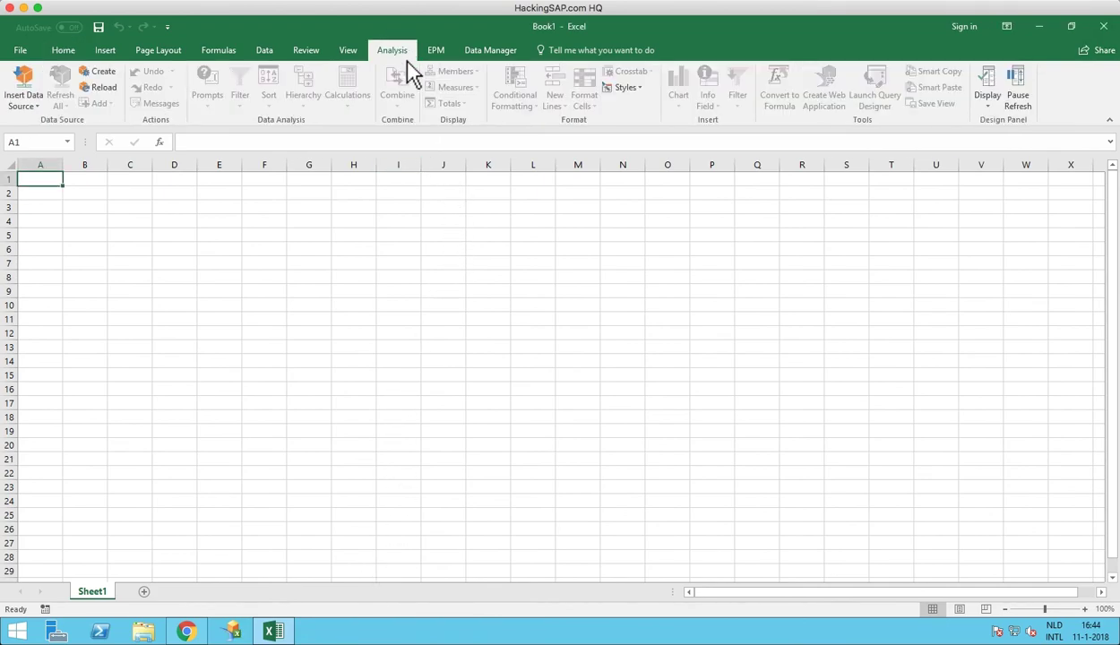
{"action": "left_click", "coordinate": [42, 109]}
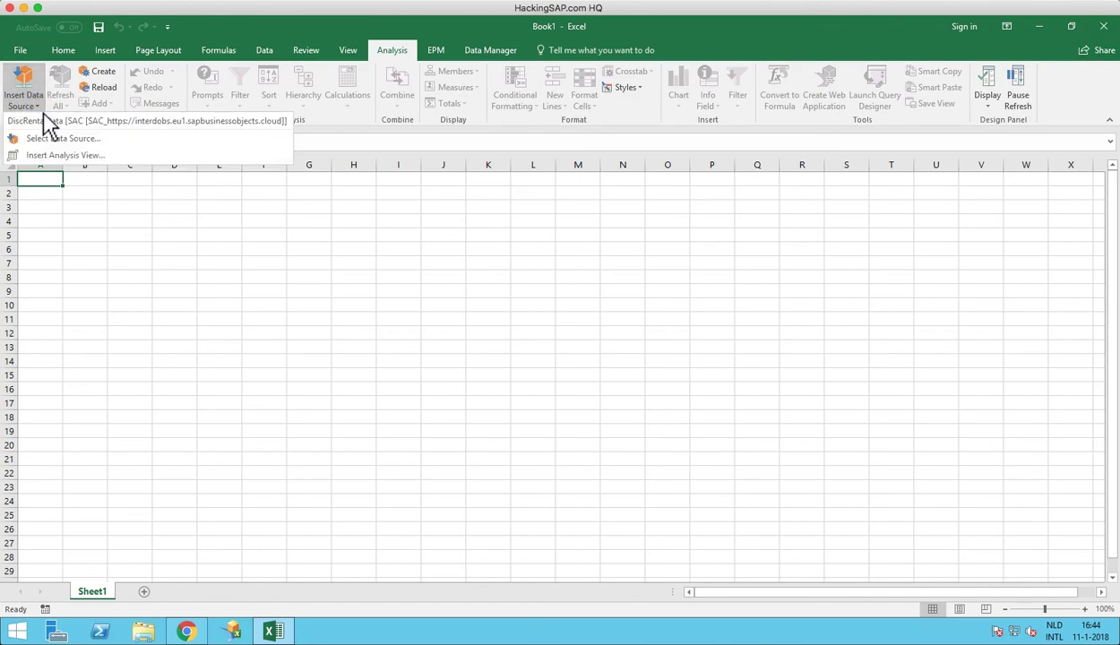
{"action": "left_click", "coordinate": [105, 138]}
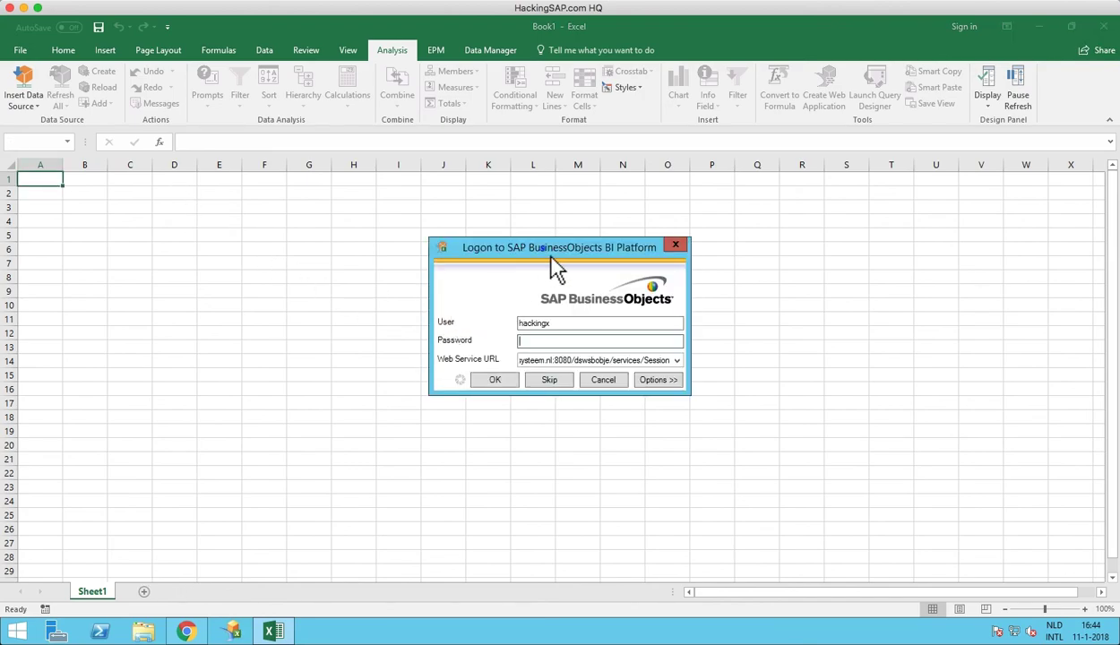
{"action": "left_click_drag", "start_coordinate": [551, 256], "coordinate": [513, 245]}
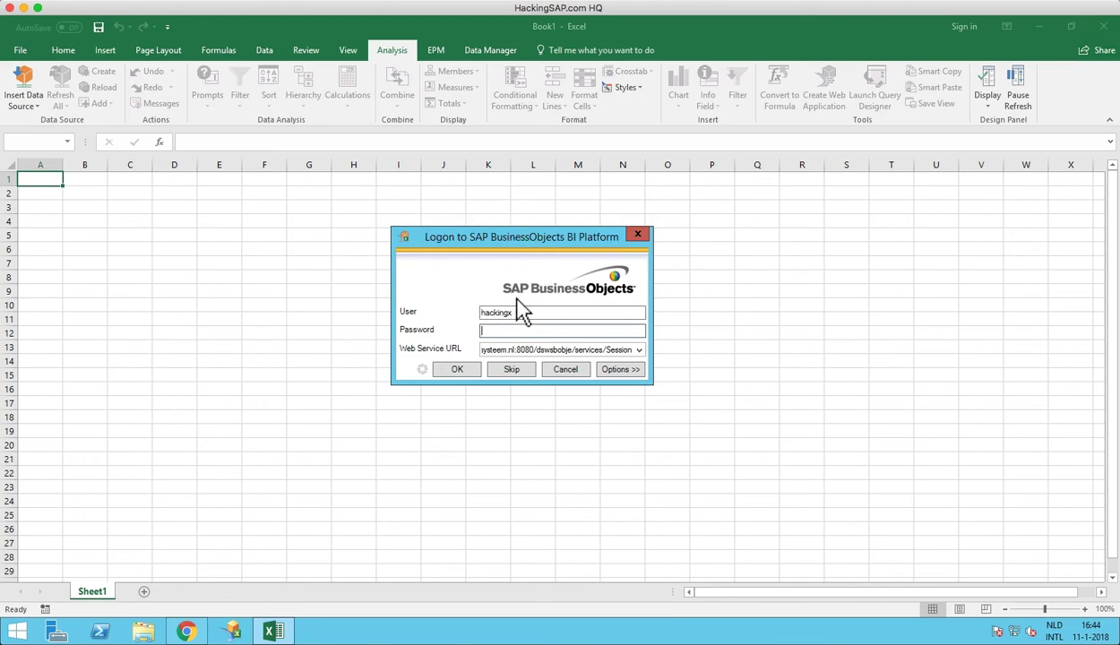
{"action": "left_click", "coordinate": [514, 371]}
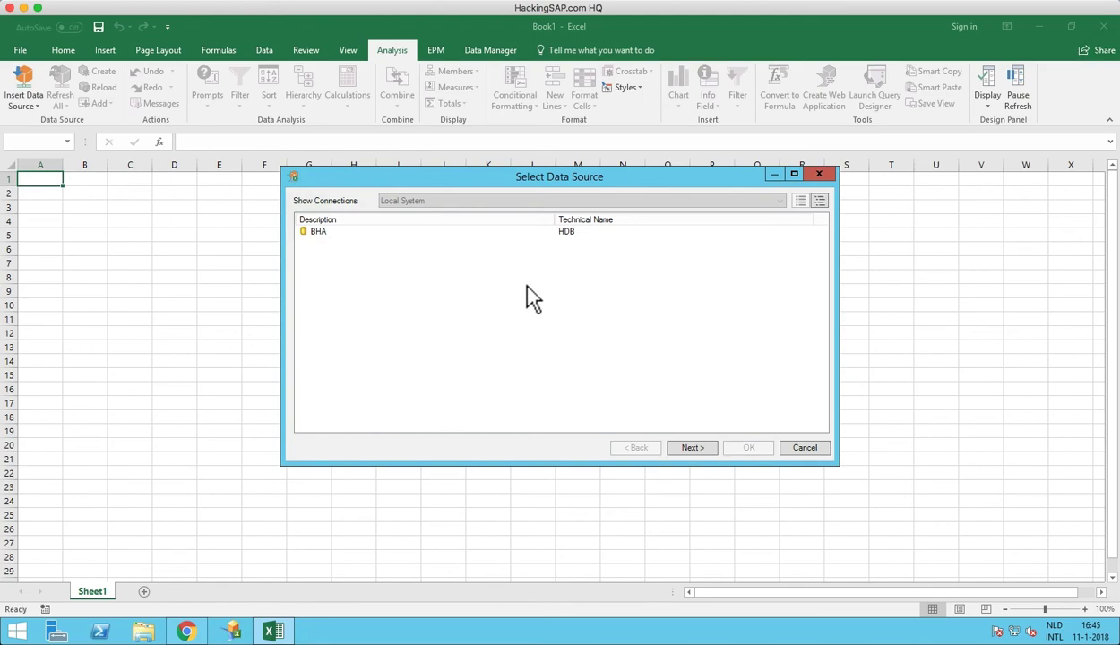
Start a new SAC connection and give it the description "SAC Interdobs".
{"action": "right_click", "coordinate": [383, 269]}
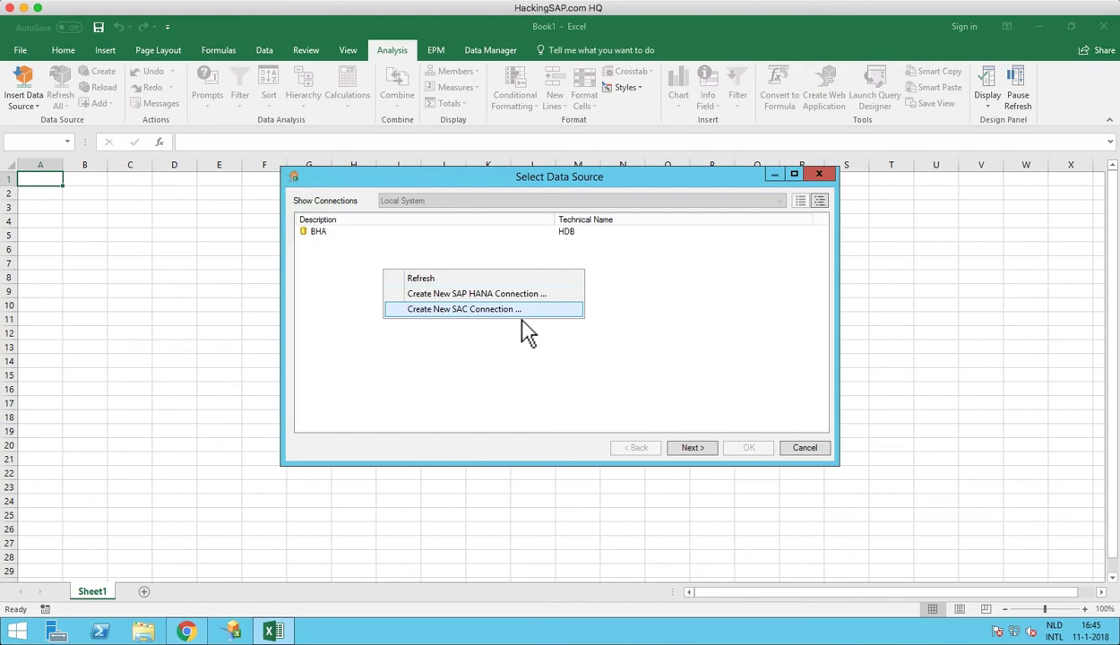
{"action": "left_click", "coordinate": [485, 310]}
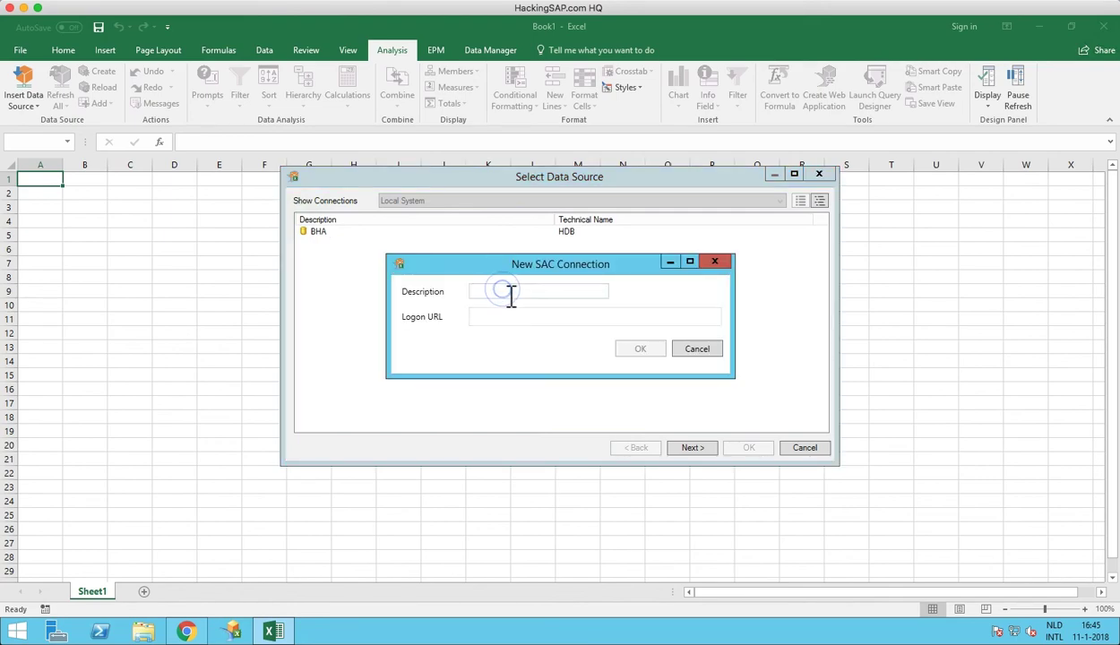
{"action": "type", "text": "SAC"}
{"action": "type", "text": " Intellobs"}
{"action": "key", "text": "Tab"}
Copy the SAP Analytics Cloud address from Chrome into the new connection's logon URL in Excel and create the connection.
{"action": "left_click", "coordinate": [186, 632]}
{"action": "left_click", "coordinate": [325, 57]}
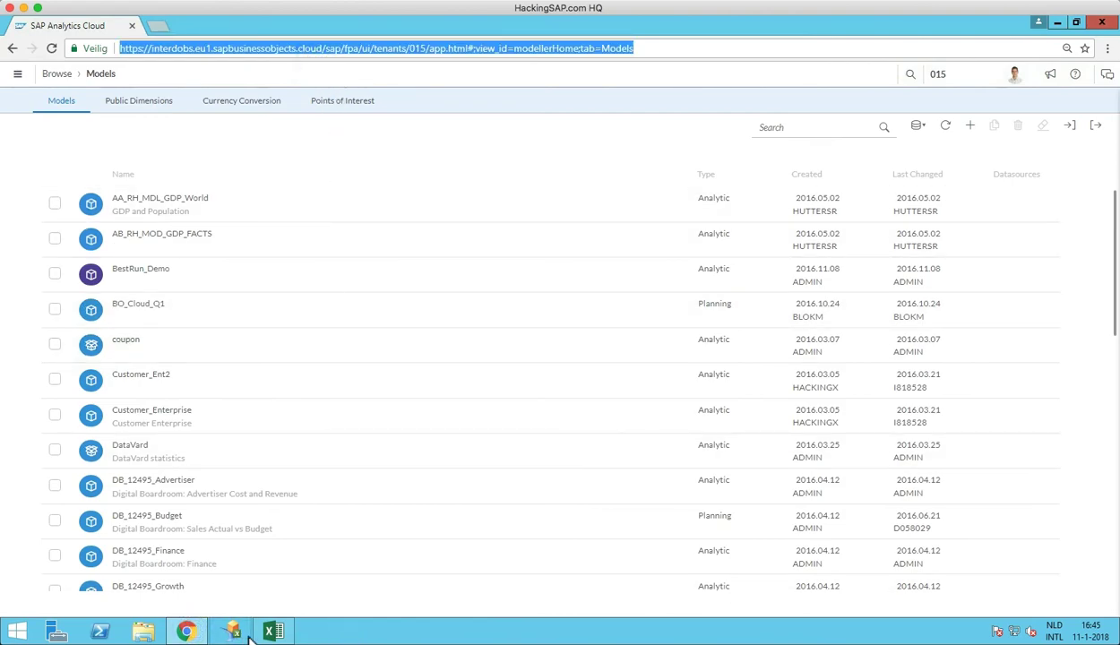
{"action": "left_click", "coordinate": [275, 631]}
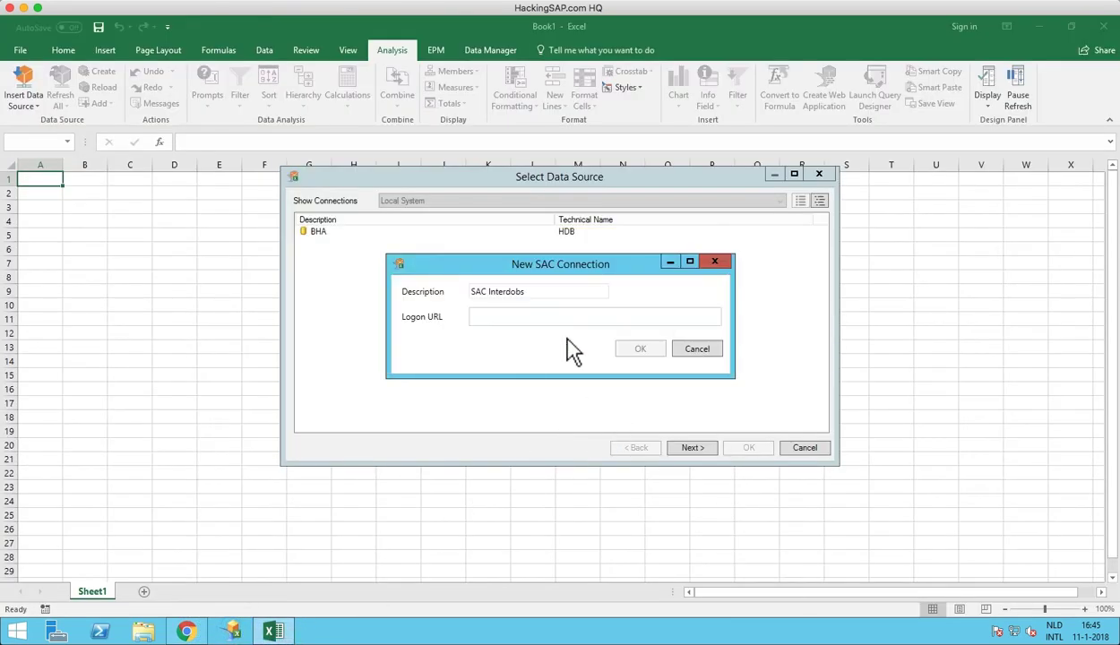
{"action": "key", "text": "ctrl+v"}
{"action": "left_click", "coordinate": [640, 349]}
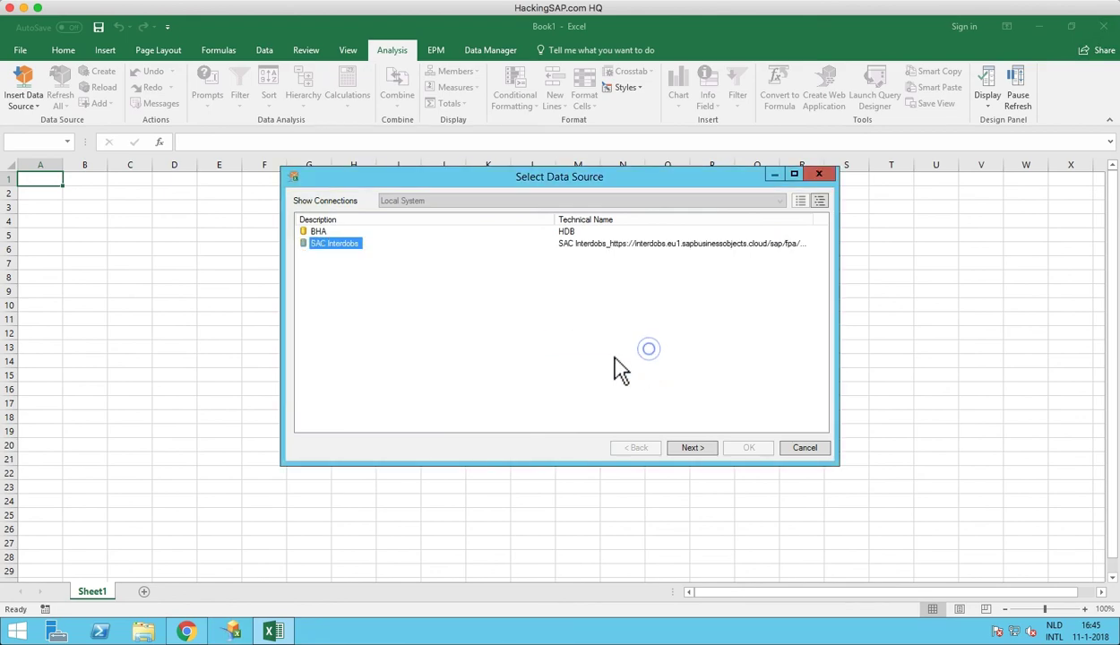
Connect to the SAC Interdobs connection and display its available data sources by area.
{"action": "left_click", "coordinate": [692, 449]}
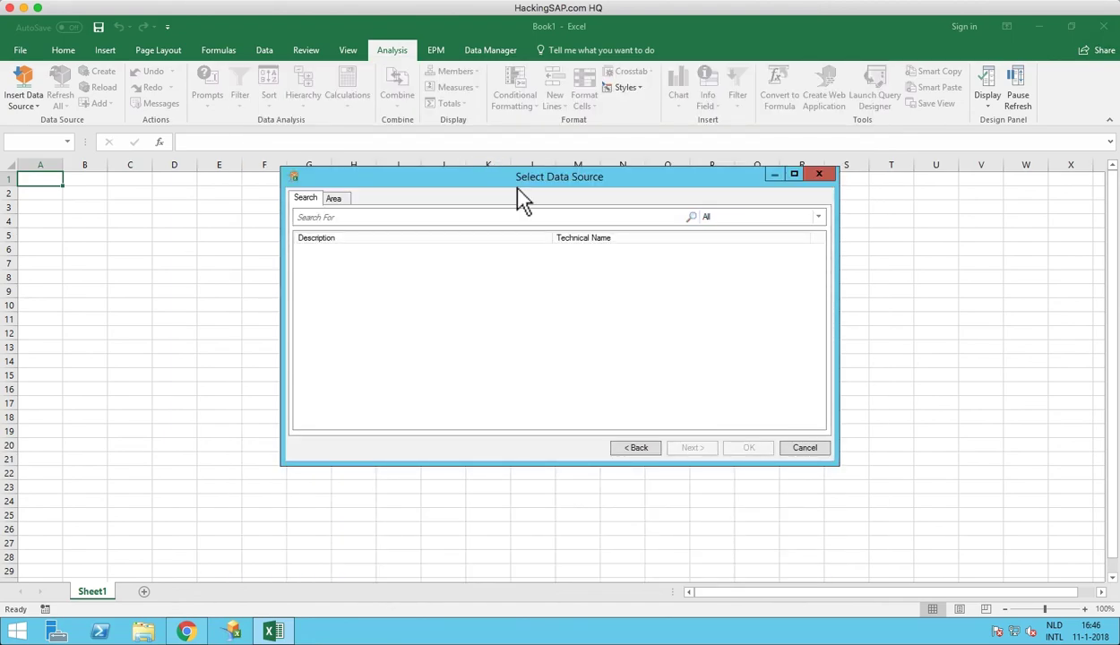
{"action": "left_click", "coordinate": [344, 201]}
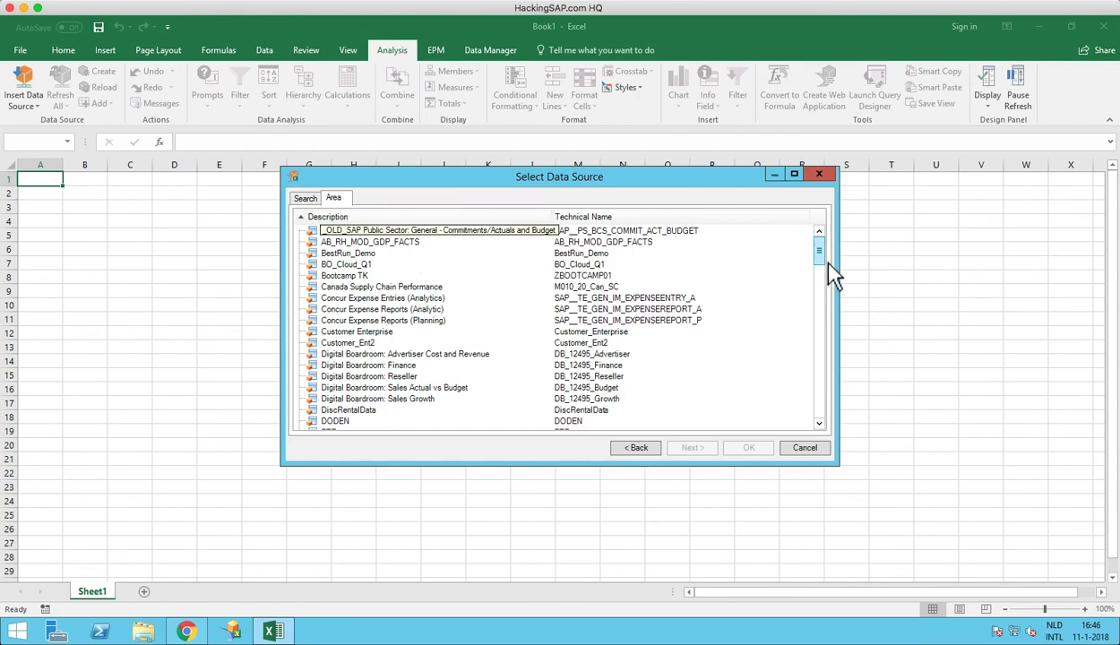
{"action": "mouse_move", "coordinate": [827, 256]}
{"action": "left_mouse_down"}
{"action": "mouse_move", "coordinate": [832, 407]}
{"action": "mouse_move", "coordinate": [833, 244]}
{"action": "left_mouse_up"}
Switch to SAP Analytics Cloud in Chrome and compare its model list with the data sources offered in Excel.
{"action": "left_click", "coordinate": [194, 631]}
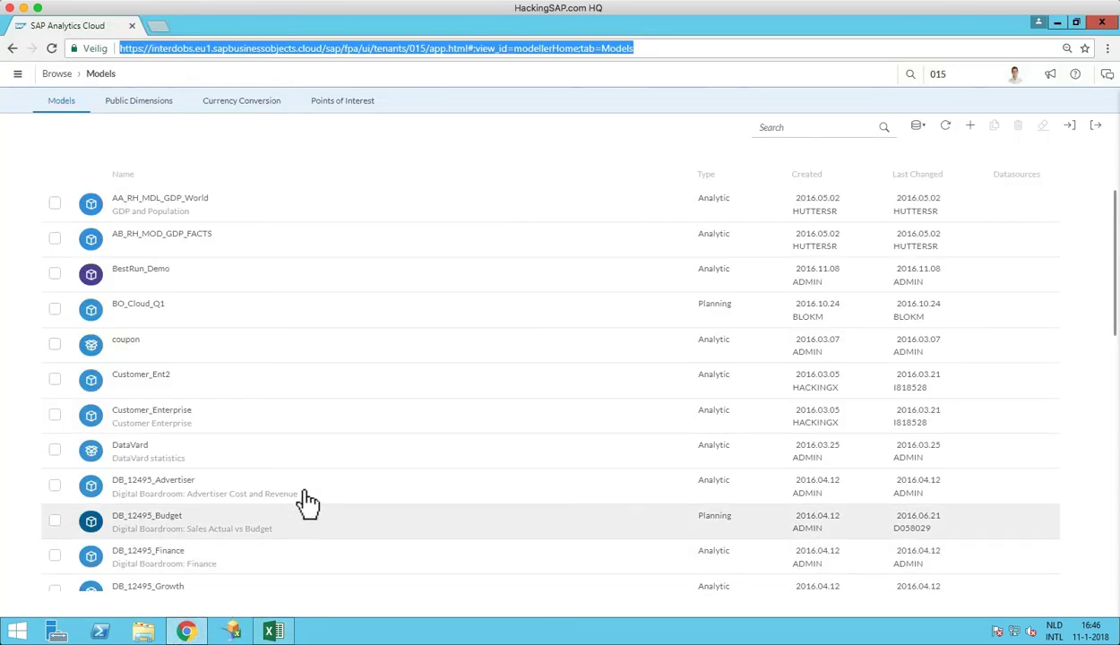
{"action": "scroll", "coordinate": [287, 367], "scroll_direction": "down", "scroll_amount": 6}
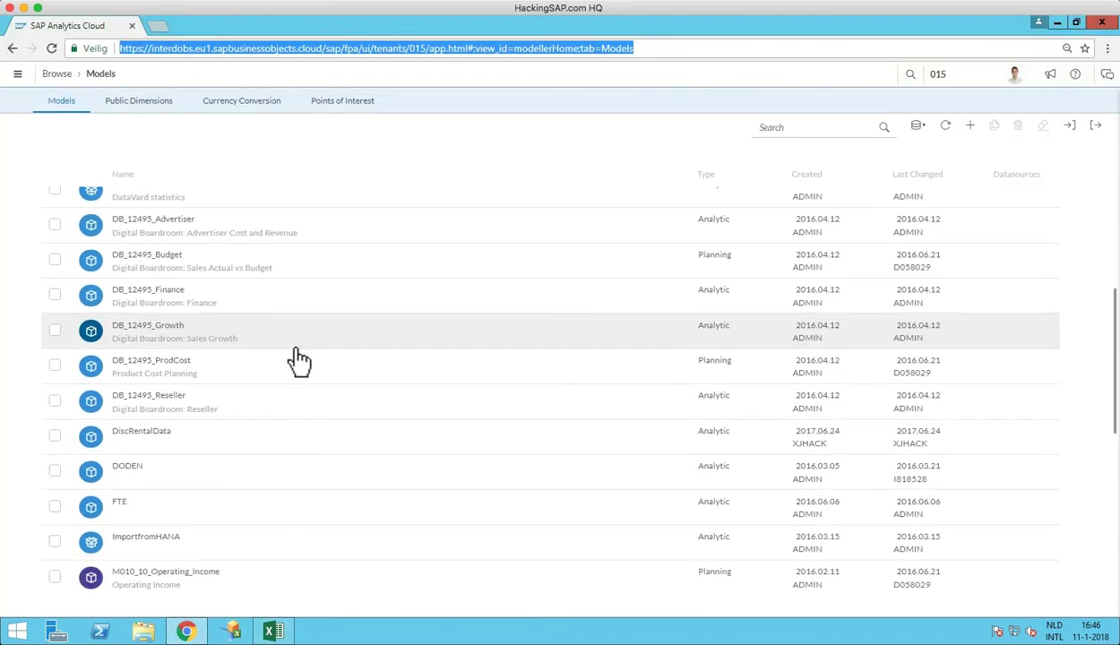
{"action": "scroll", "coordinate": [278, 358], "scroll_direction": "down", "scroll_amount": 2}
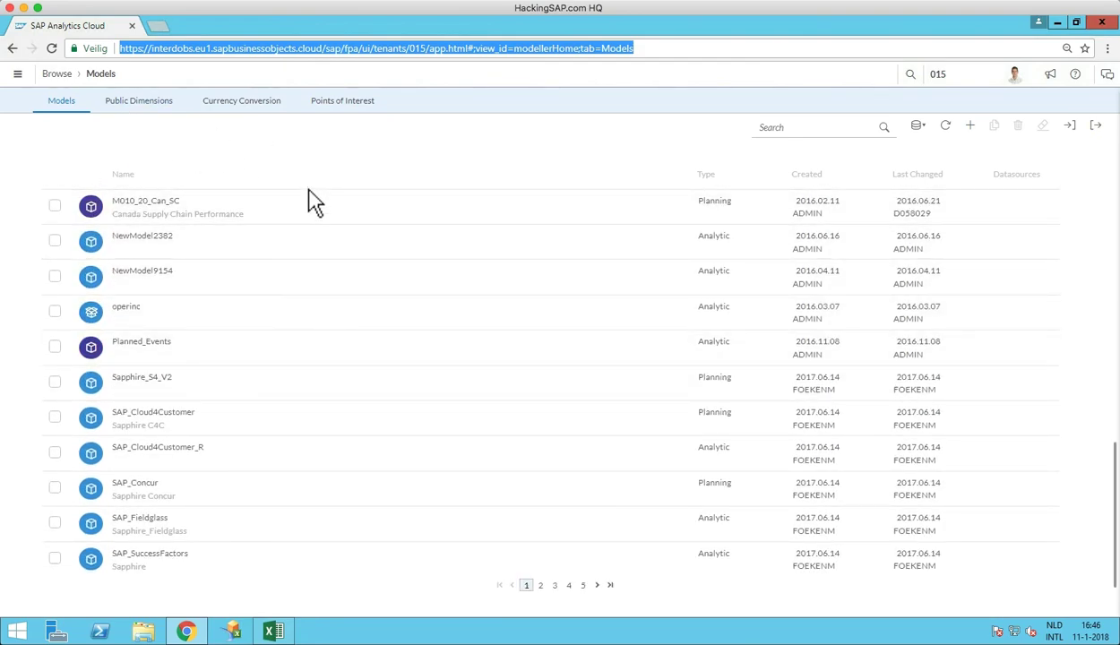
{"action": "scroll", "coordinate": [318, 224], "scroll_direction": "up", "scroll_amount": 3}
{"action": "scroll", "coordinate": [315, 224], "scroll_direction": "up", "scroll_amount": 5}
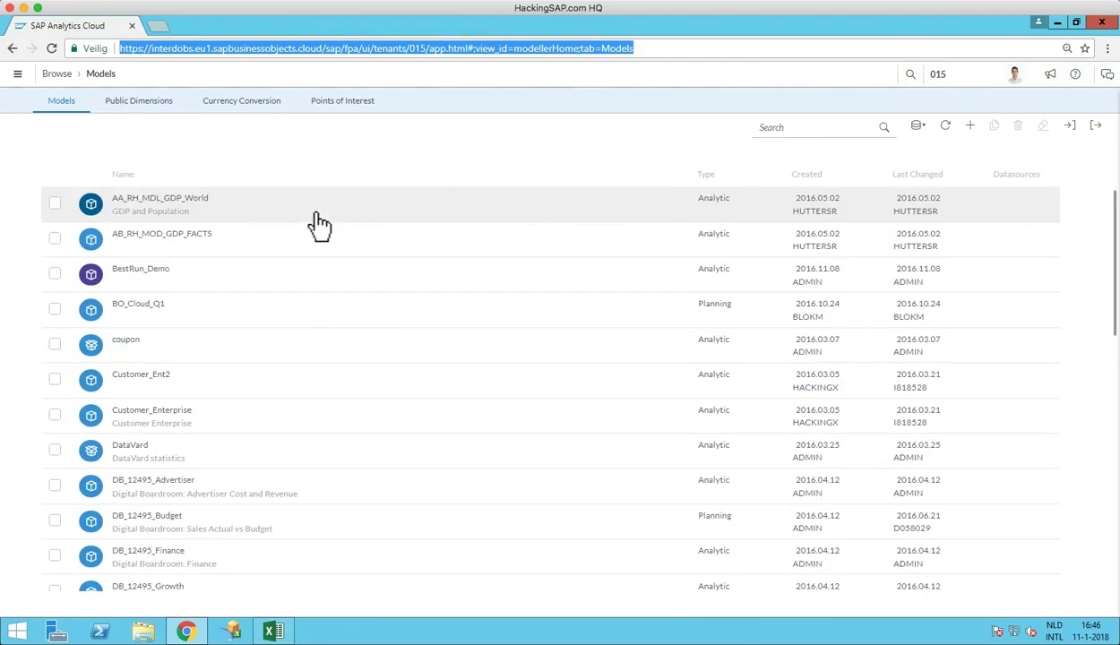
Return to Excel and insert the DiscRentalData model as the data source.
{"action": "left_click", "coordinate": [273, 630]}
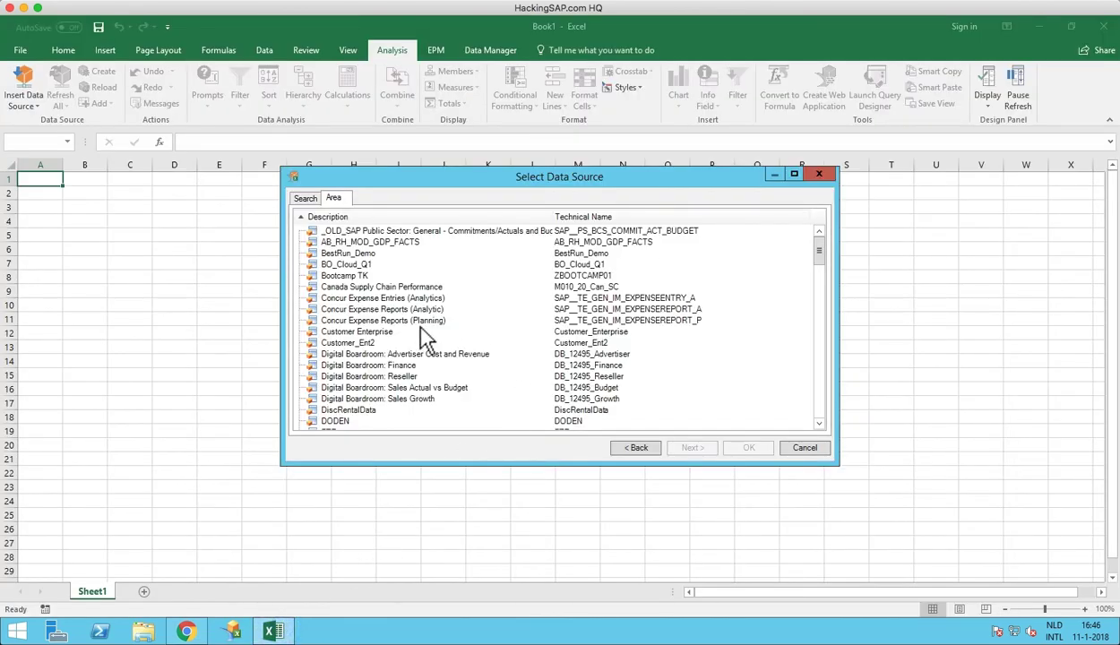
{"action": "left_click", "coordinate": [354, 410]}
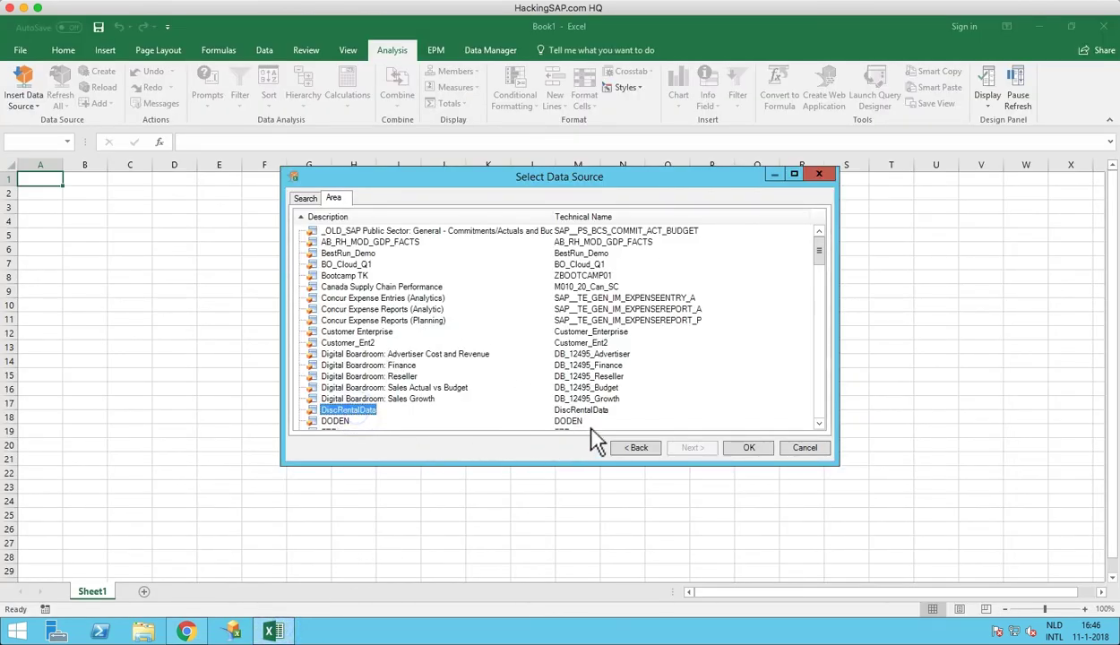
{"action": "left_click", "coordinate": [750, 448]}
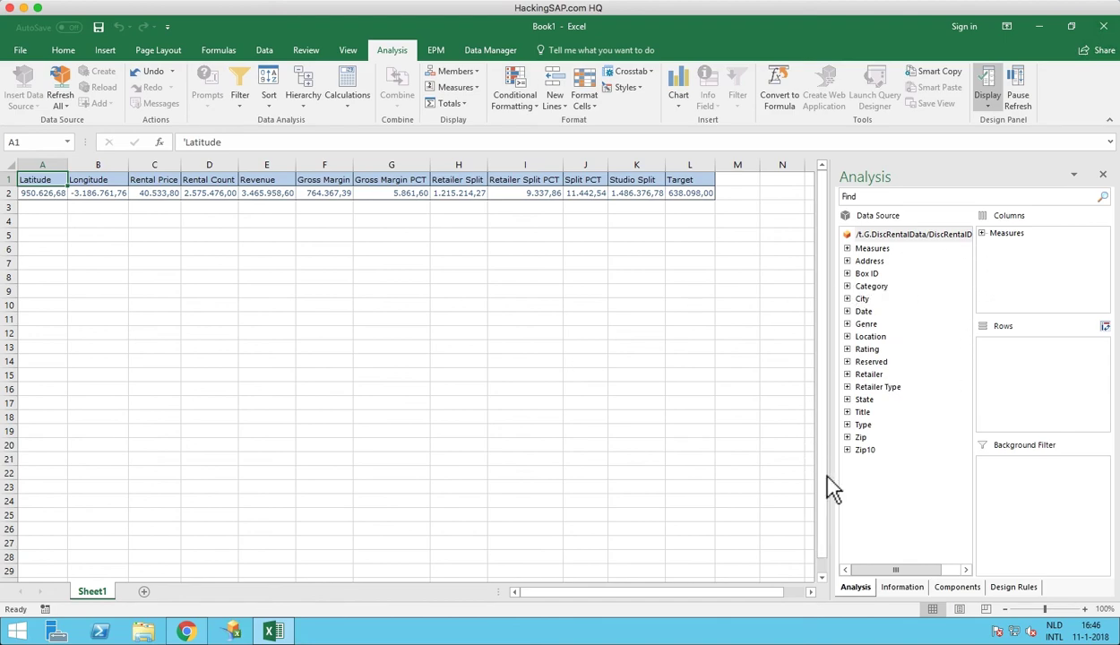
Add Genre to the crosstab rows and filter the measures to keep only Latitude.
{"action": "left_click", "coordinate": [862, 325]}
{"action": "left_click_drag", "start_coordinate": [1011, 408], "coordinate": [1002, 361]}
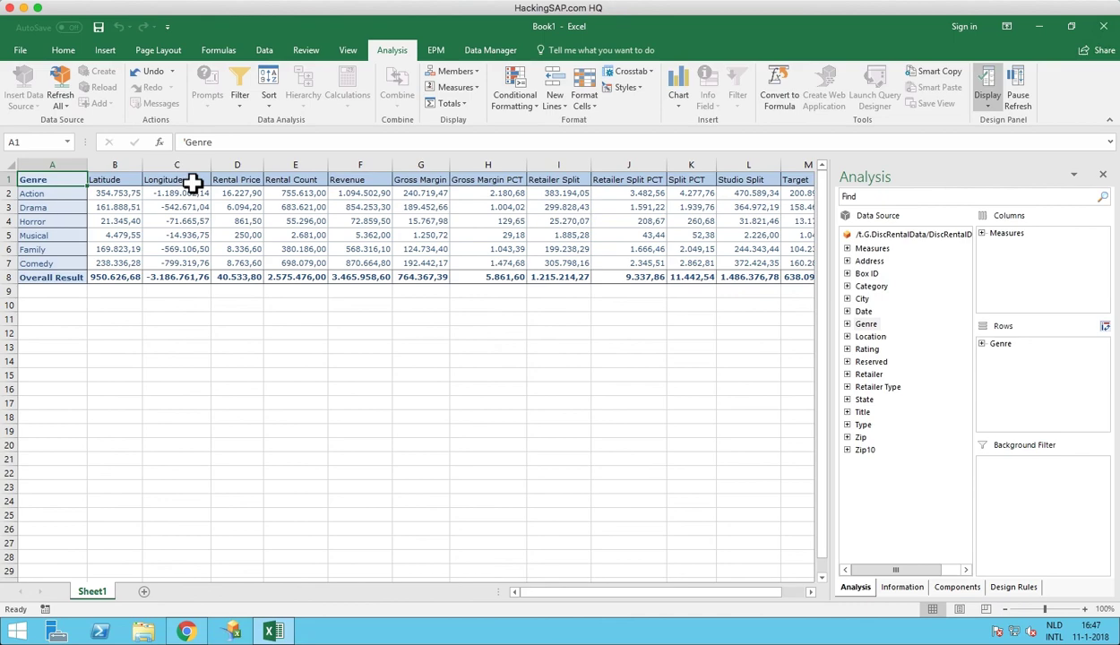
{"action": "left_click", "coordinate": [116, 181]}
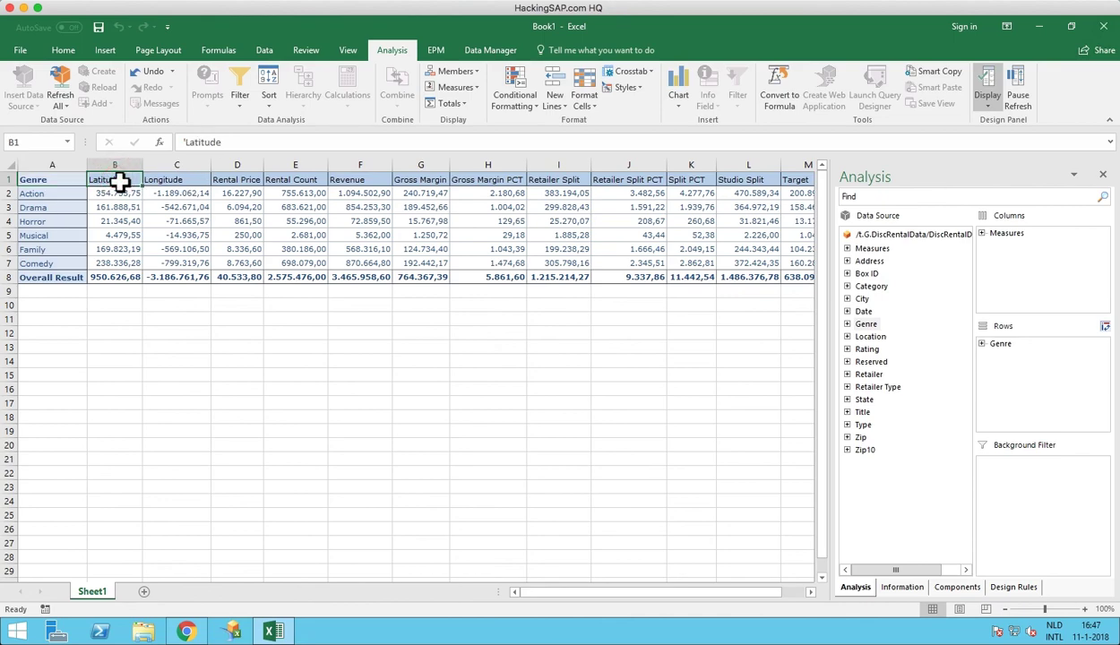
{"action": "right_click", "coordinate": [119, 181]}
{"action": "left_click", "coordinate": [208, 256]}
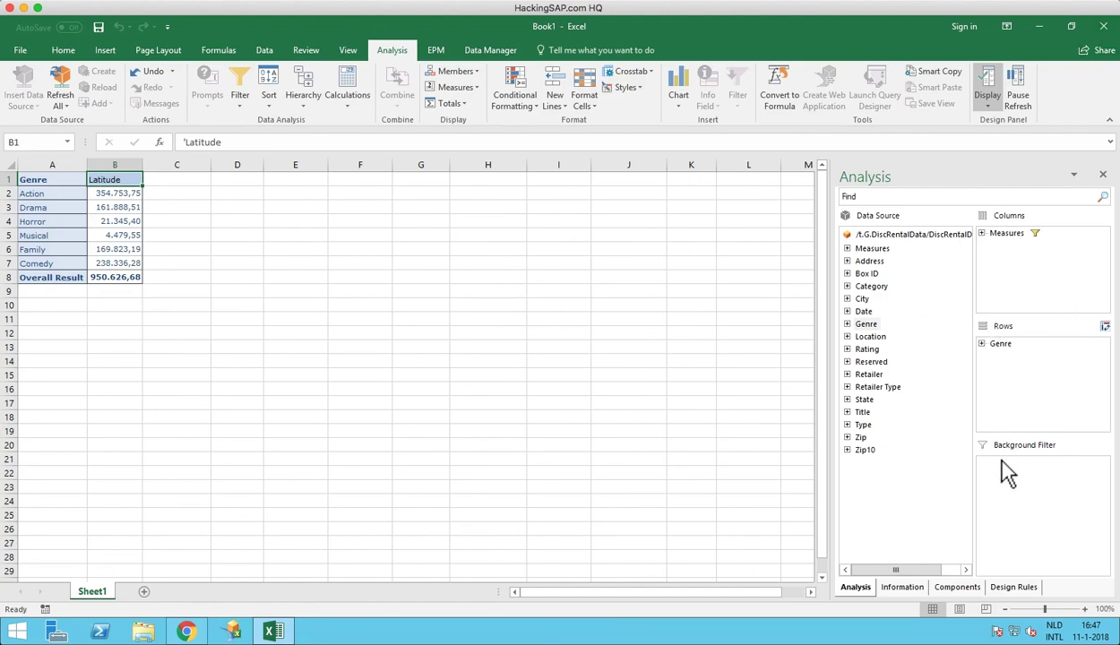
{"action": "left_click", "coordinate": [347, 104]}
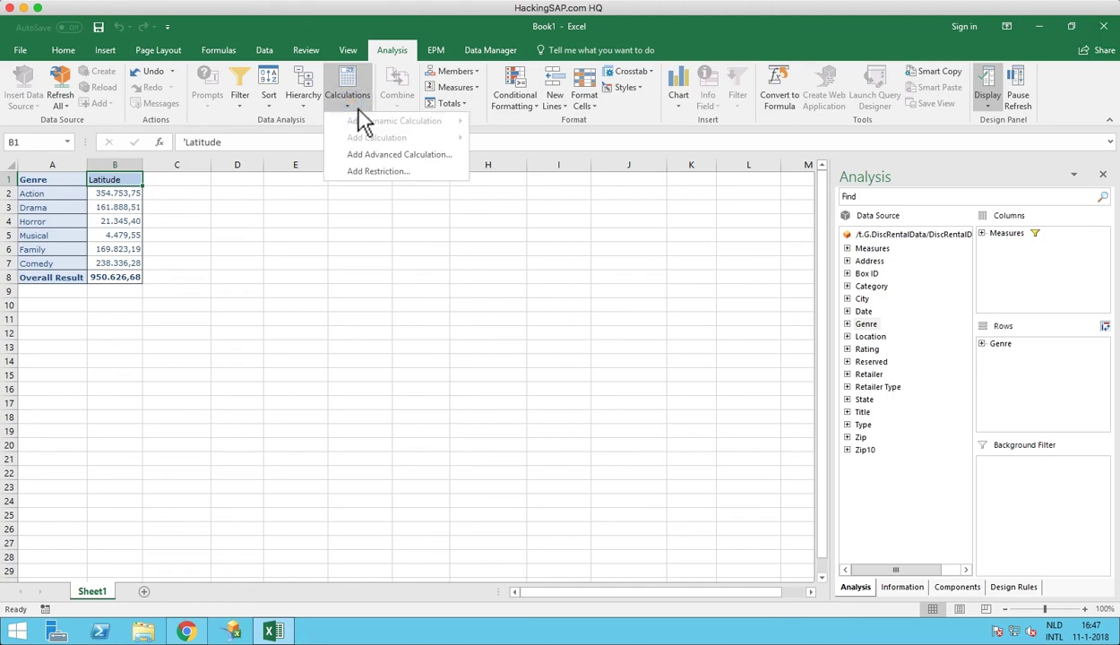
{"action": "left_click", "coordinate": [127, 233]}
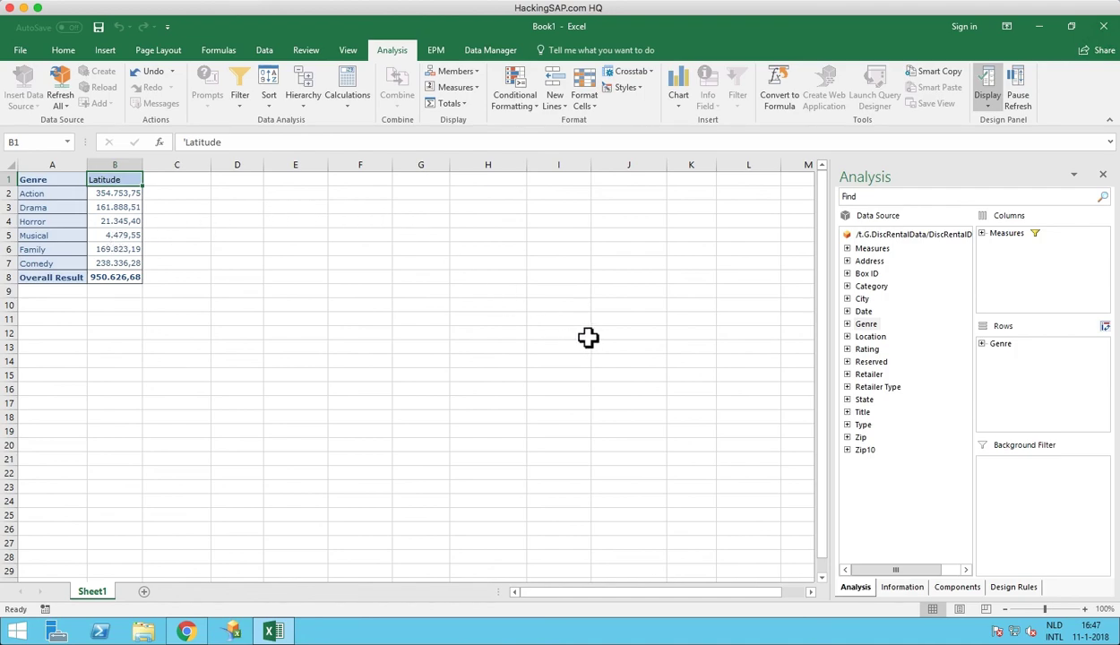
Set the workbook to refresh on opening and to remove its data before saving.
{"action": "left_click", "coordinate": [954, 586]}
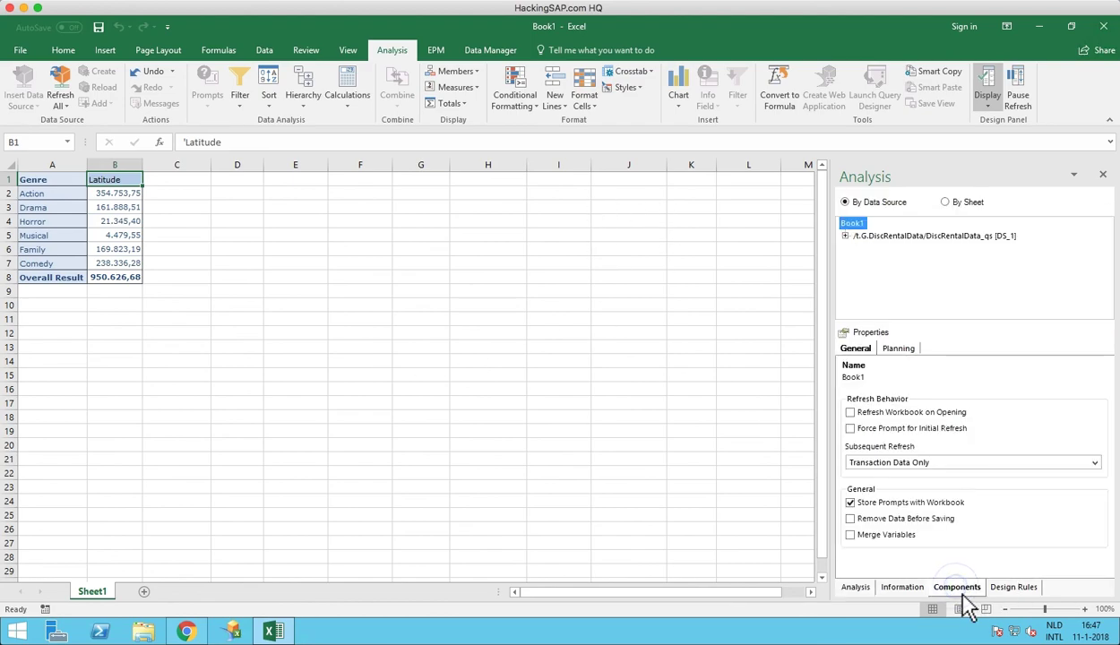
{"action": "left_click", "coordinate": [851, 413]}
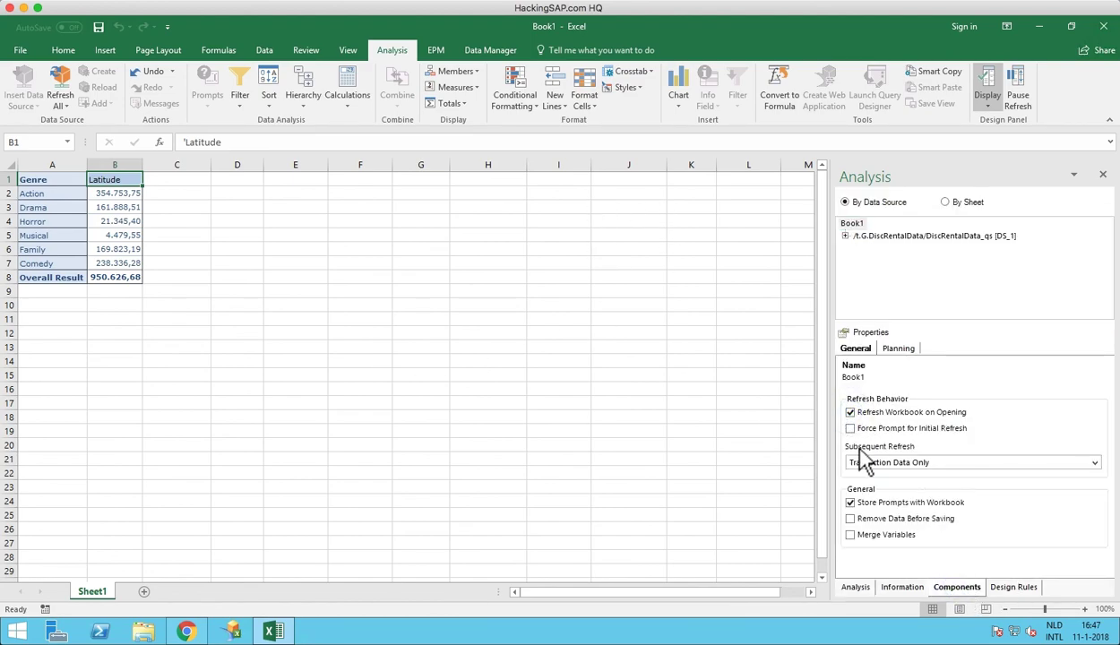
{"action": "left_click", "coordinate": [851, 519]}
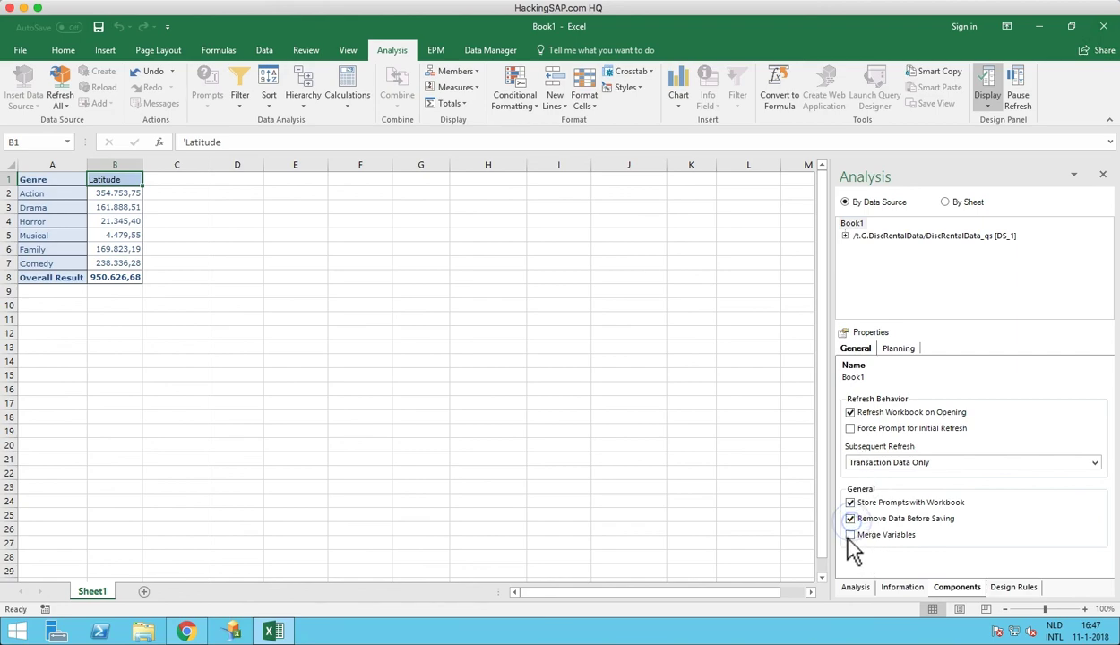
Save the workbook as Book1 on the Desktop, replacing the existing file, and close Excel.
{"action": "left_click", "coordinate": [99, 27]}
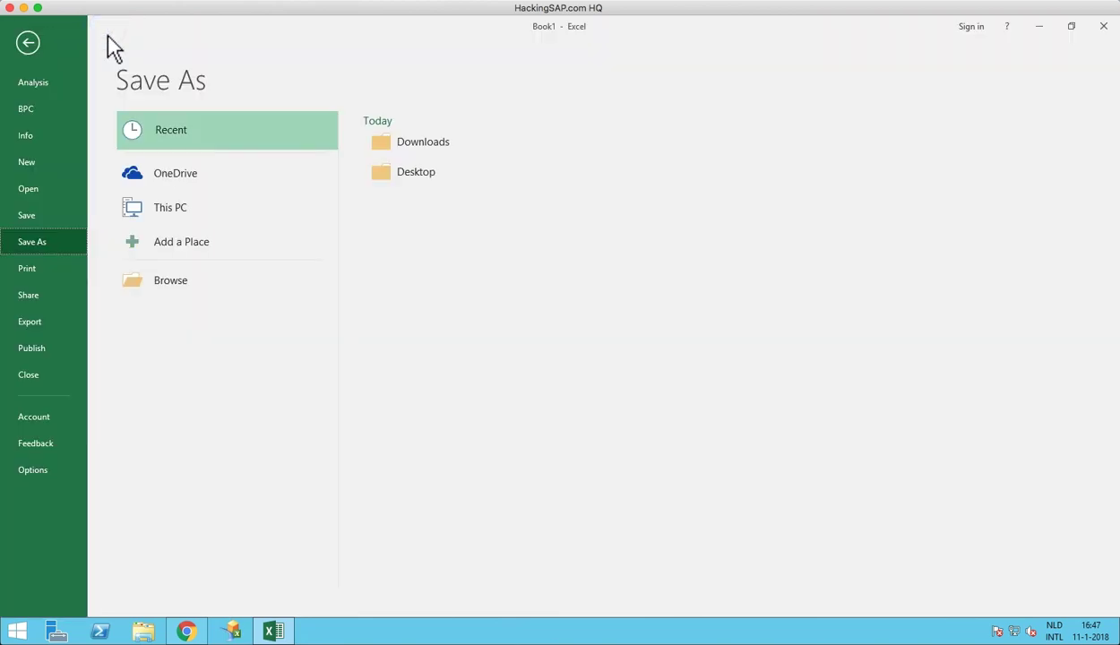
{"action": "left_click", "coordinate": [438, 177]}
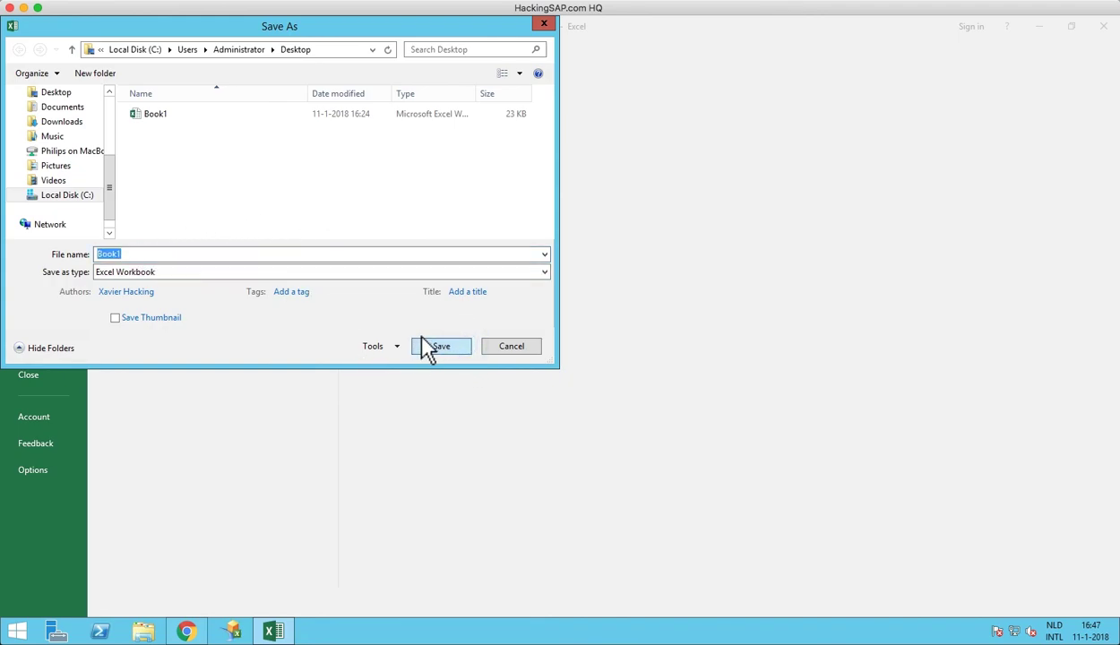
{"action": "key", "text": "Return"}
{"action": "left_click", "coordinate": [599, 327]}
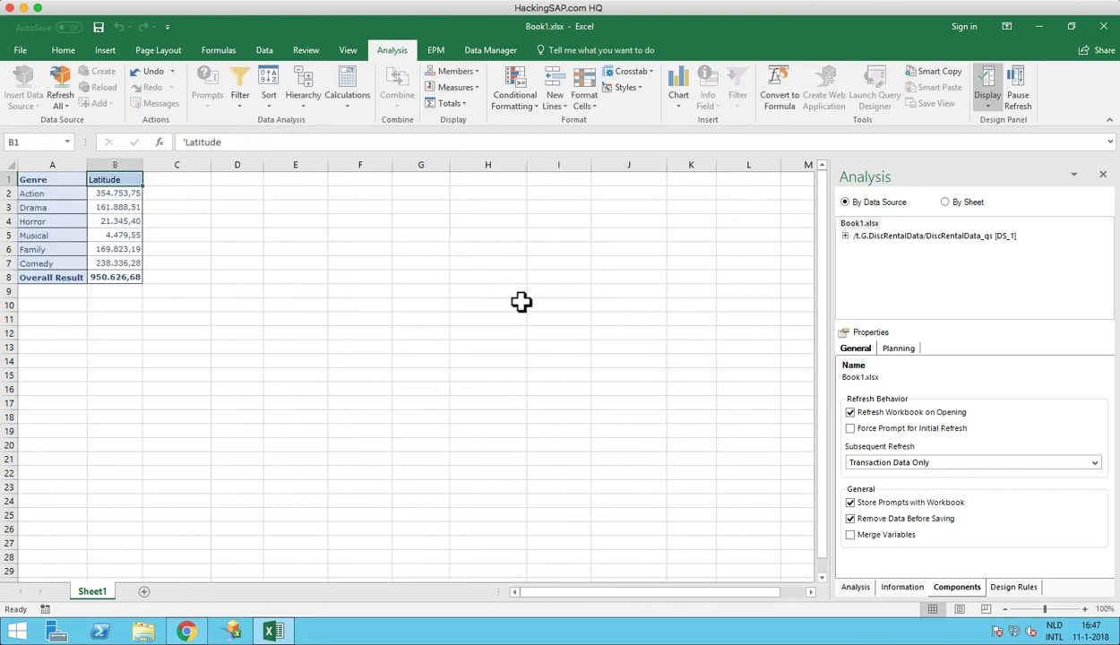
{"action": "left_click", "coordinate": [1104, 26]}
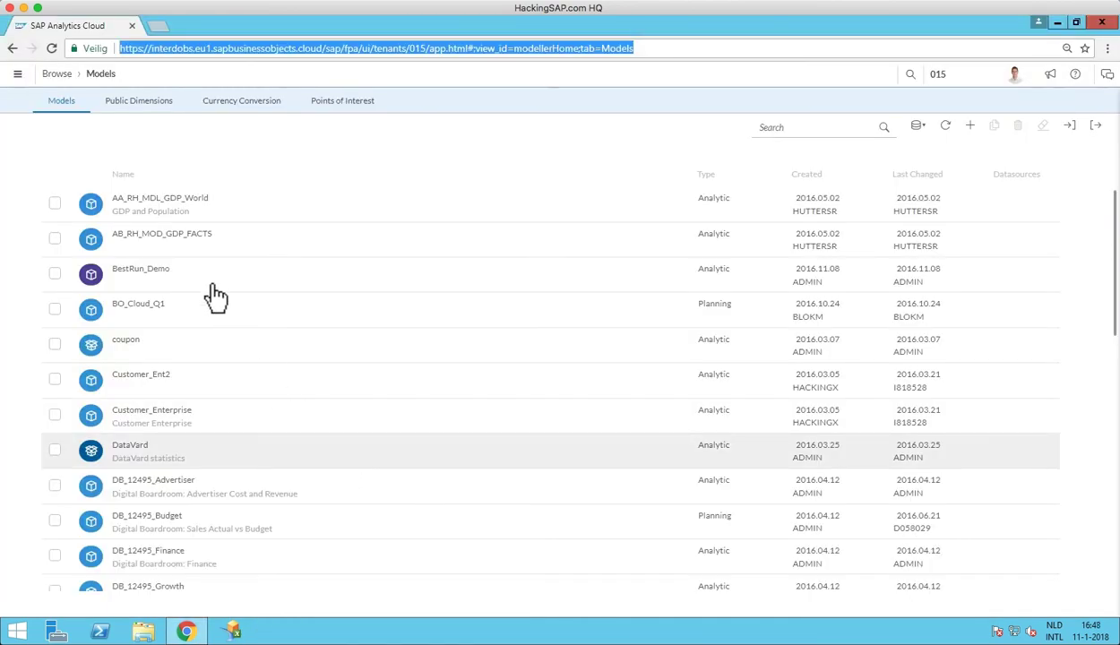
Browse to the Files area in SAP Analytics Cloud.
{"action": "left_click", "coordinate": [137, 129]}
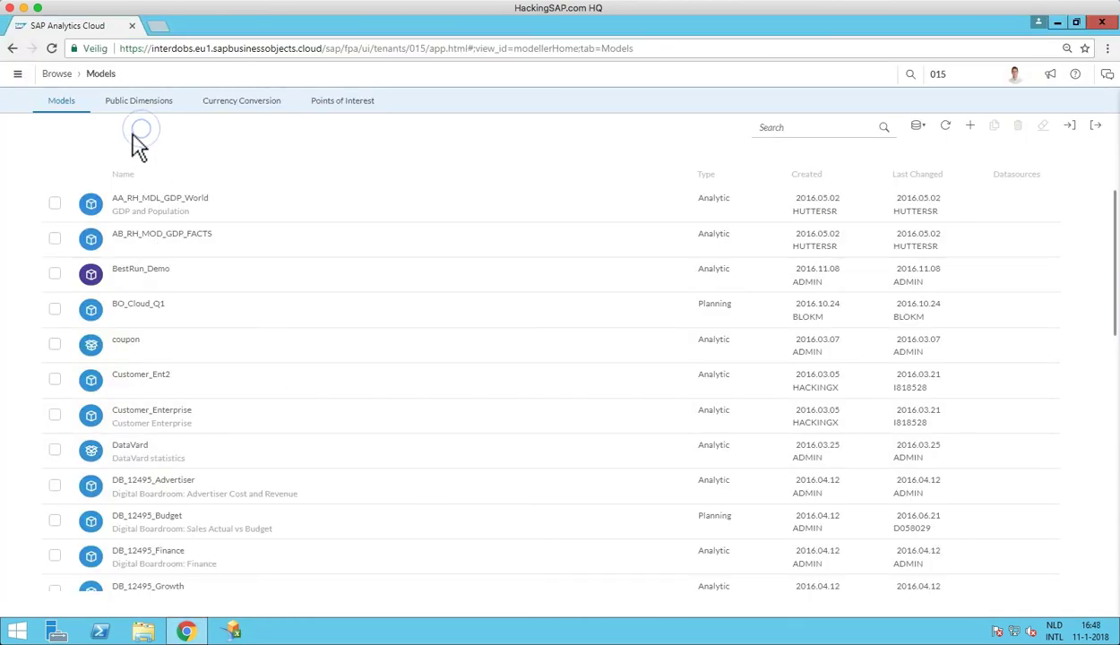
{"action": "left_click", "coordinate": [17, 73]}
{"action": "left_click", "coordinate": [68, 143]}
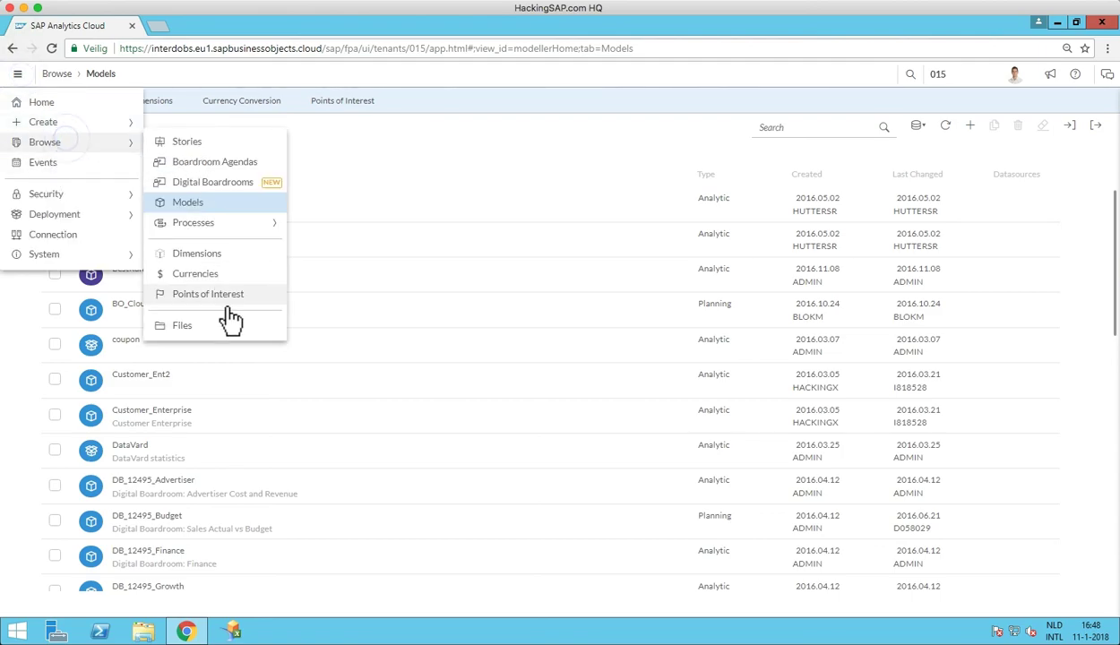
{"action": "left_click", "coordinate": [202, 331]}
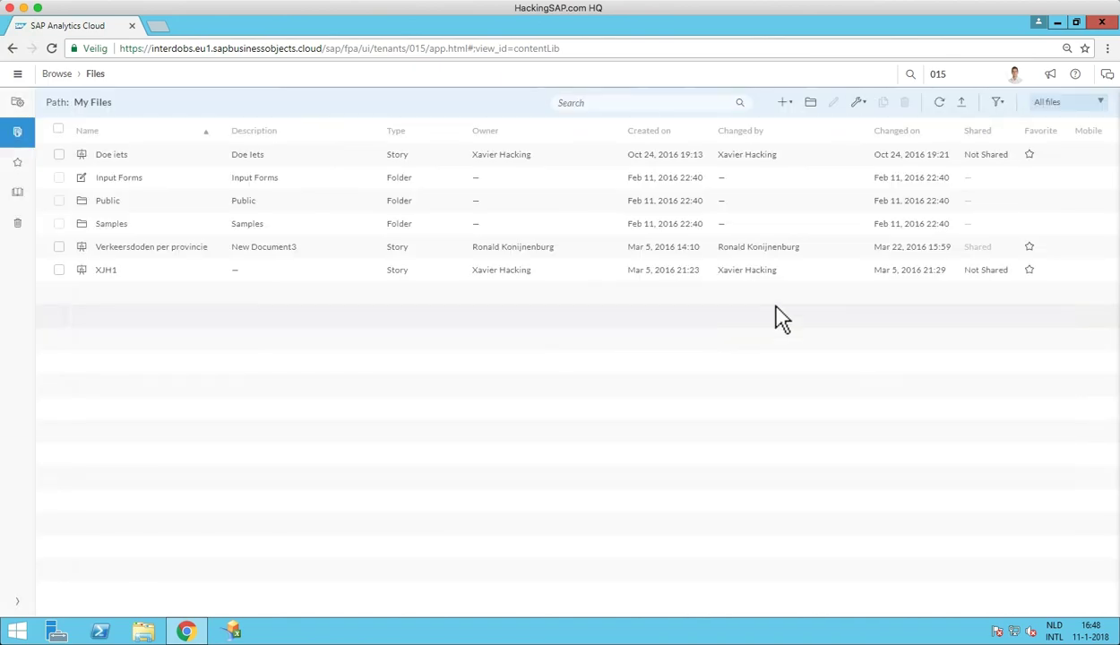
Upload Book1.xlsx from the Desktop to My Files.
{"action": "left_click", "coordinate": [966, 108]}
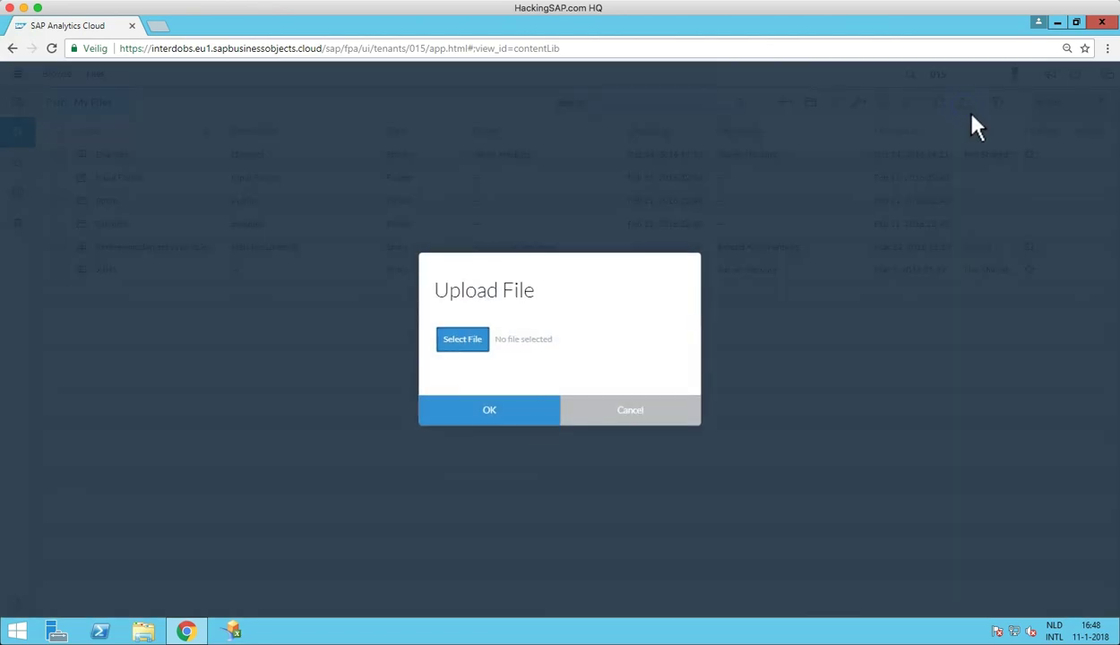
{"action": "left_click", "coordinate": [470, 335]}
{"action": "left_click", "coordinate": [193, 198]}
{"action": "left_click", "coordinate": [387, 332]}
{"action": "left_click", "coordinate": [511, 419]}
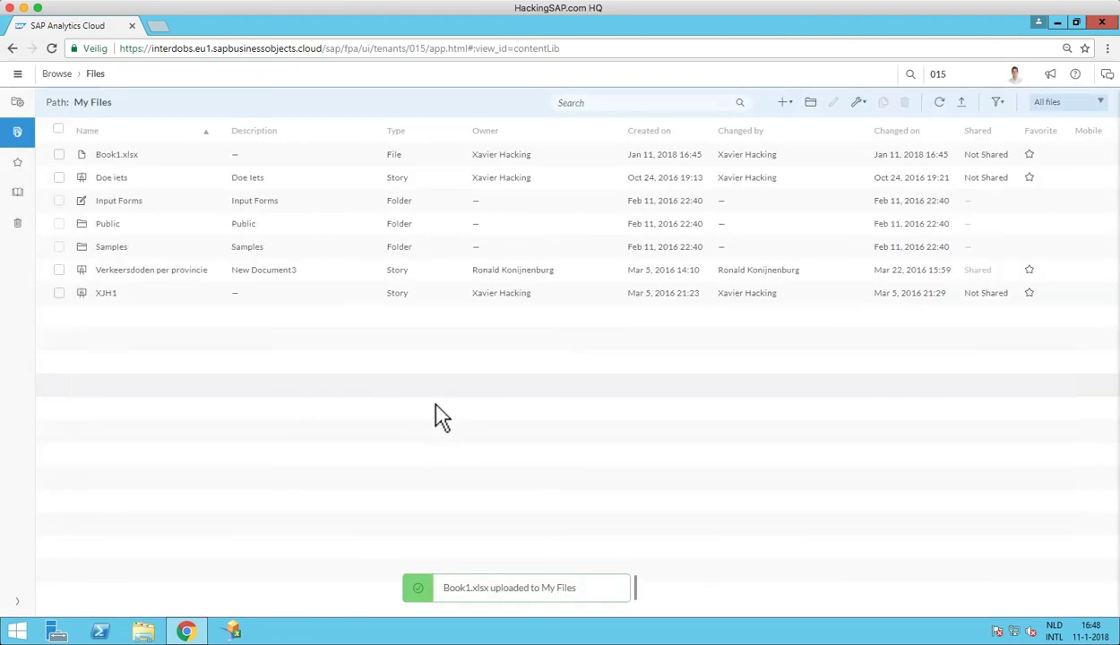
Open the uploaded Book1.xlsx from My Files in Excel.
{"action": "left_click", "coordinate": [58, 155]}
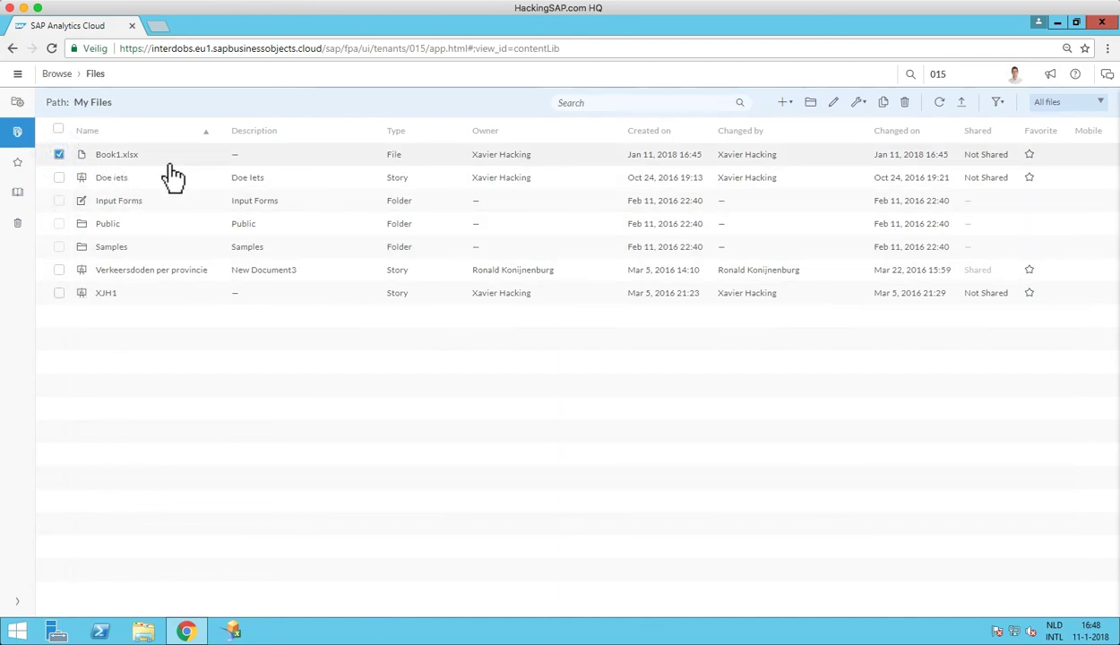
{"action": "left_click", "coordinate": [158, 370]}
{"action": "left_click", "coordinate": [136, 155]}
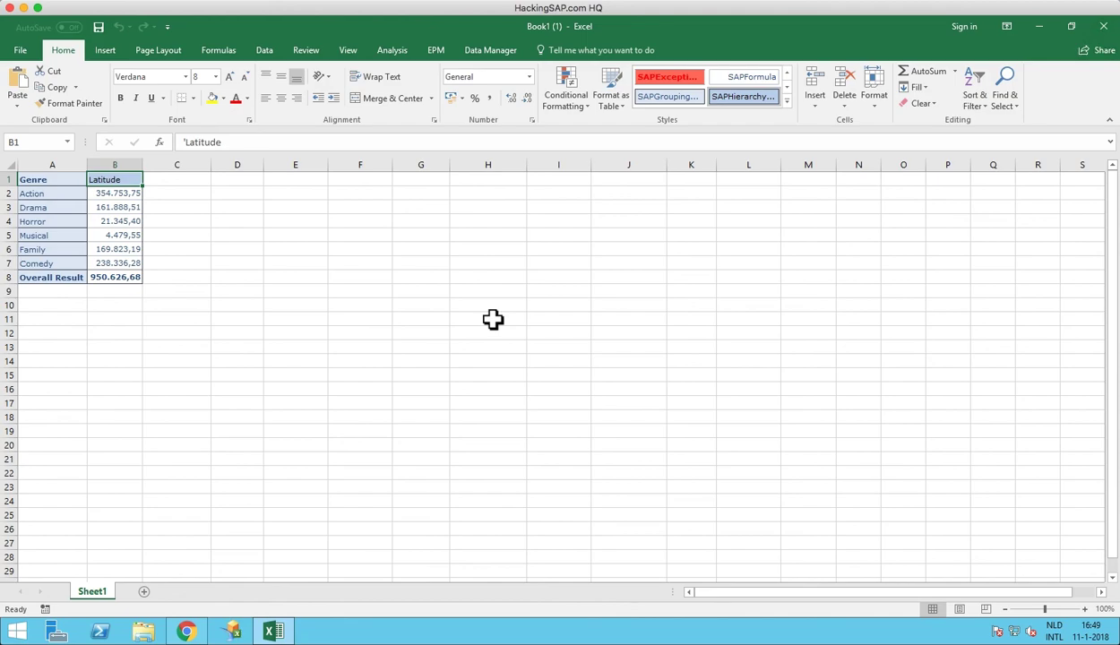
Display the Analysis design panel and change the crosstab rows from Genre to State, with City beneath it.
{"action": "left_click", "coordinate": [80, 235]}
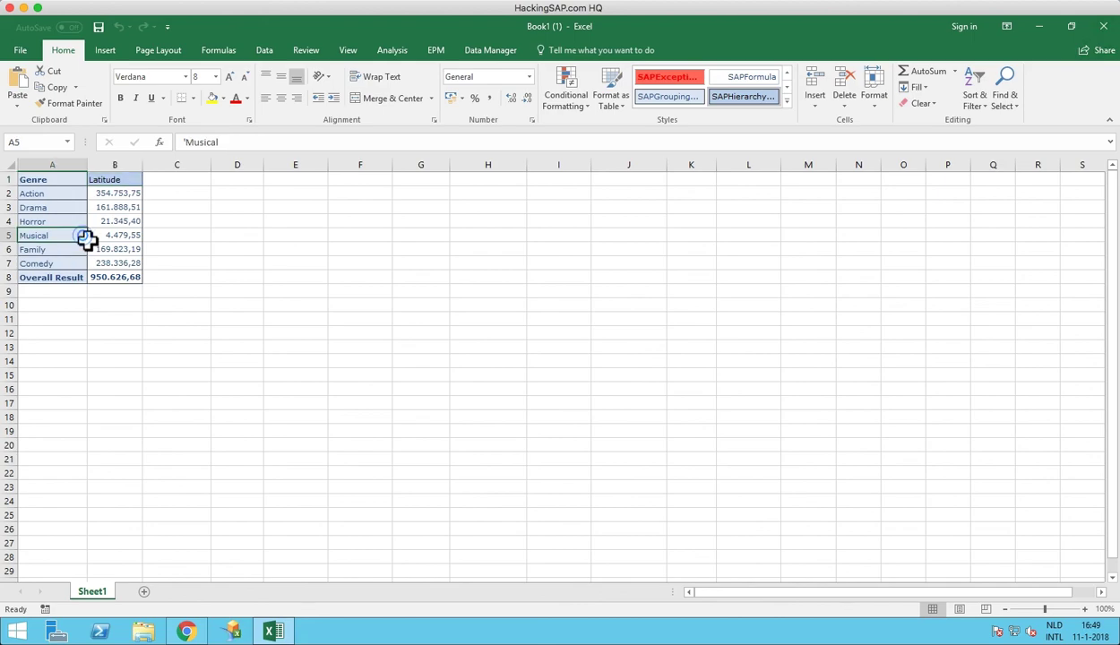
{"action": "left_click", "coordinate": [395, 53]}
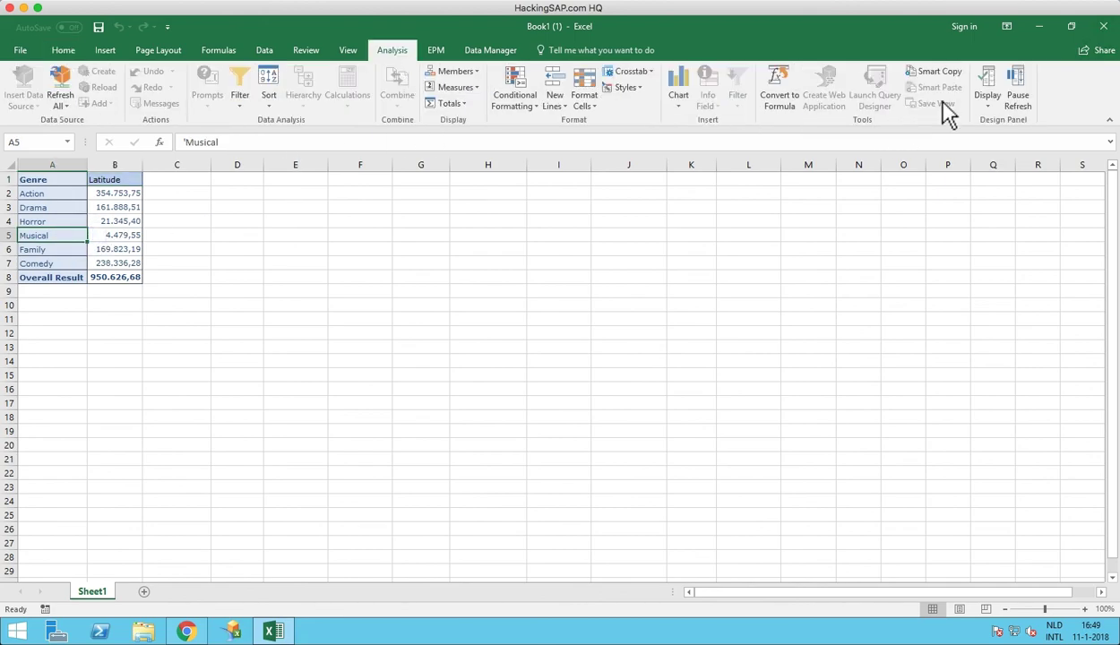
{"action": "left_click", "coordinate": [988, 82]}
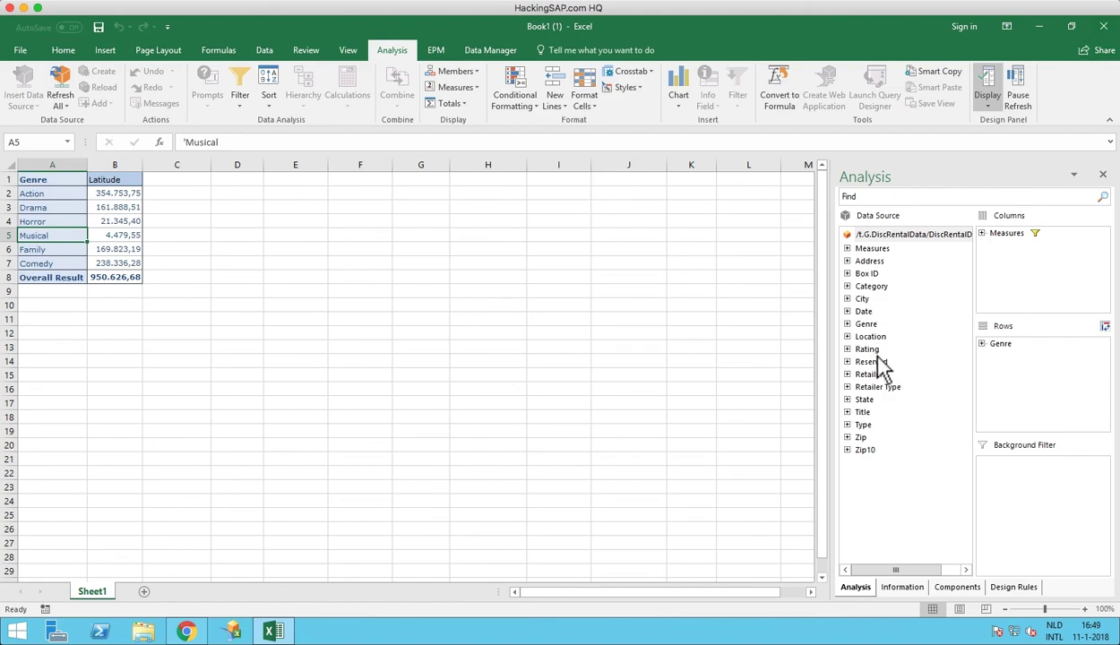
{"action": "mouse_move", "coordinate": [862, 400]}
{"action": "left_mouse_down"}
{"action": "mouse_move", "coordinate": [1023, 365]}
{"action": "mouse_move", "coordinate": [996, 378]}
{"action": "left_mouse_up"}
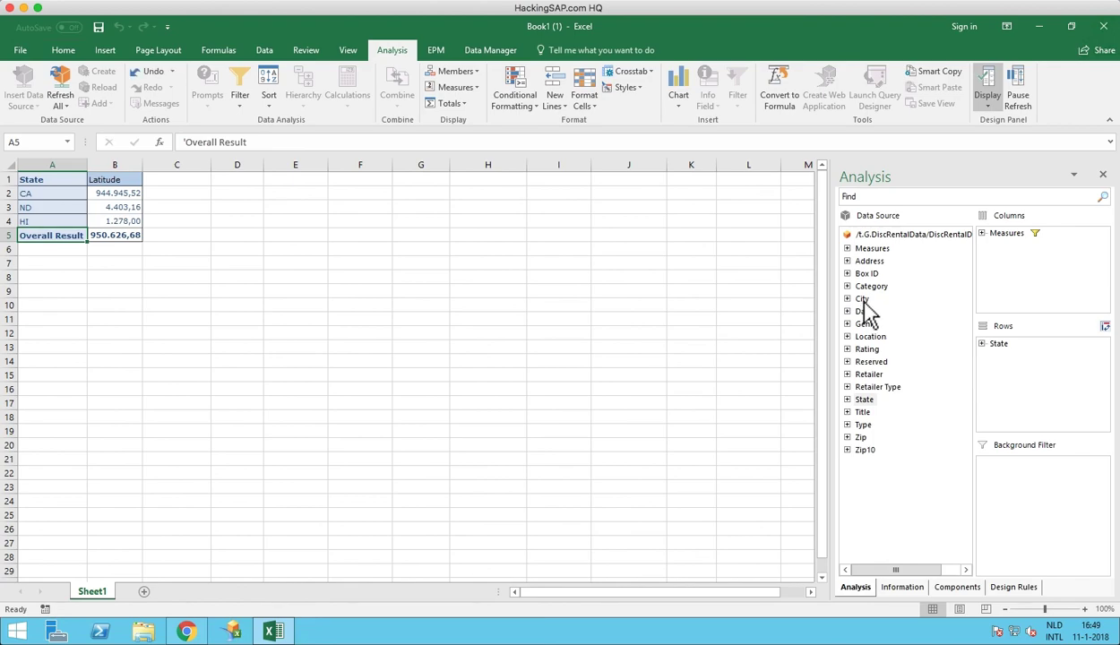
{"action": "left_click_drag", "start_coordinate": [862, 298], "coordinate": [978, 394]}
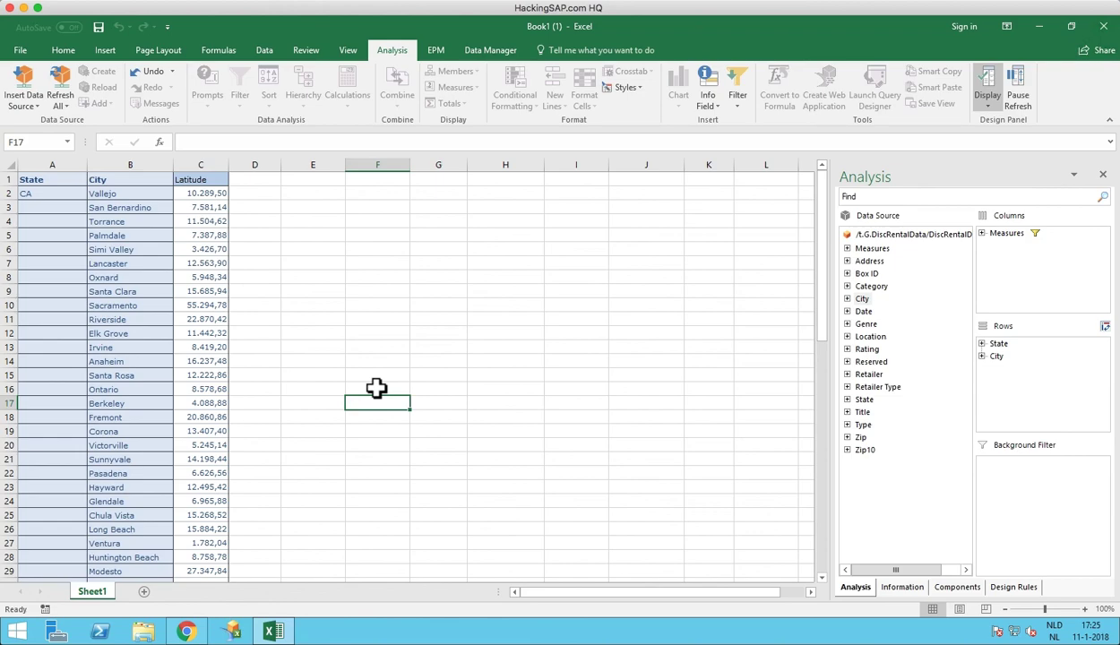
Review which platforms Analysis offers for saving and opening a workbook.
{"action": "left_click", "coordinate": [21, 49]}
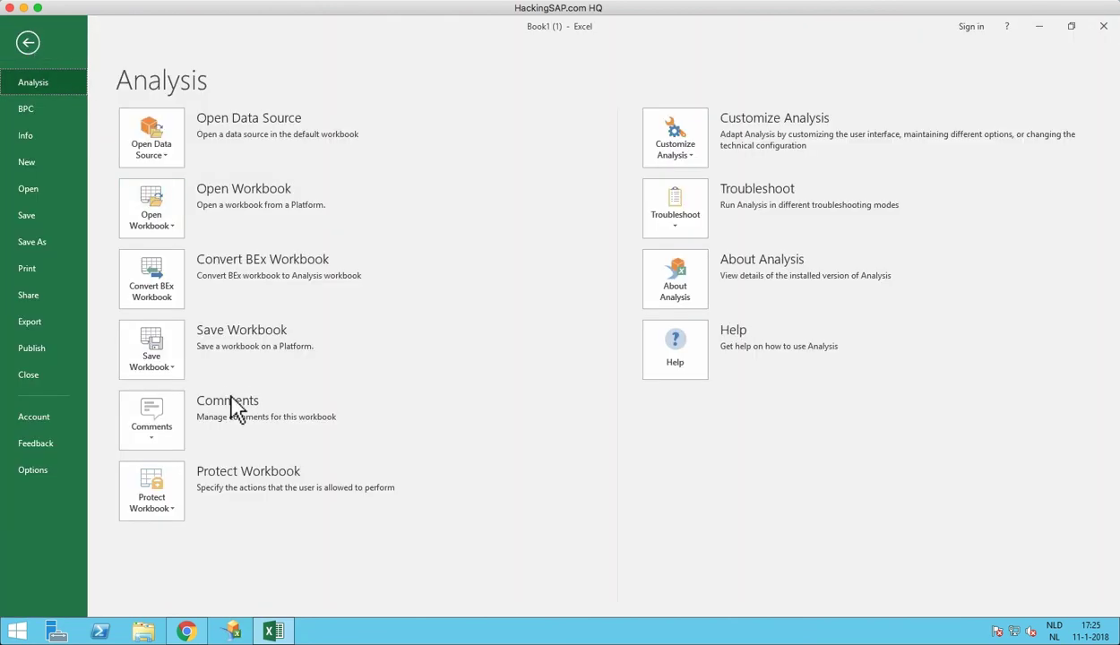
{"action": "left_click", "coordinate": [185, 378]}
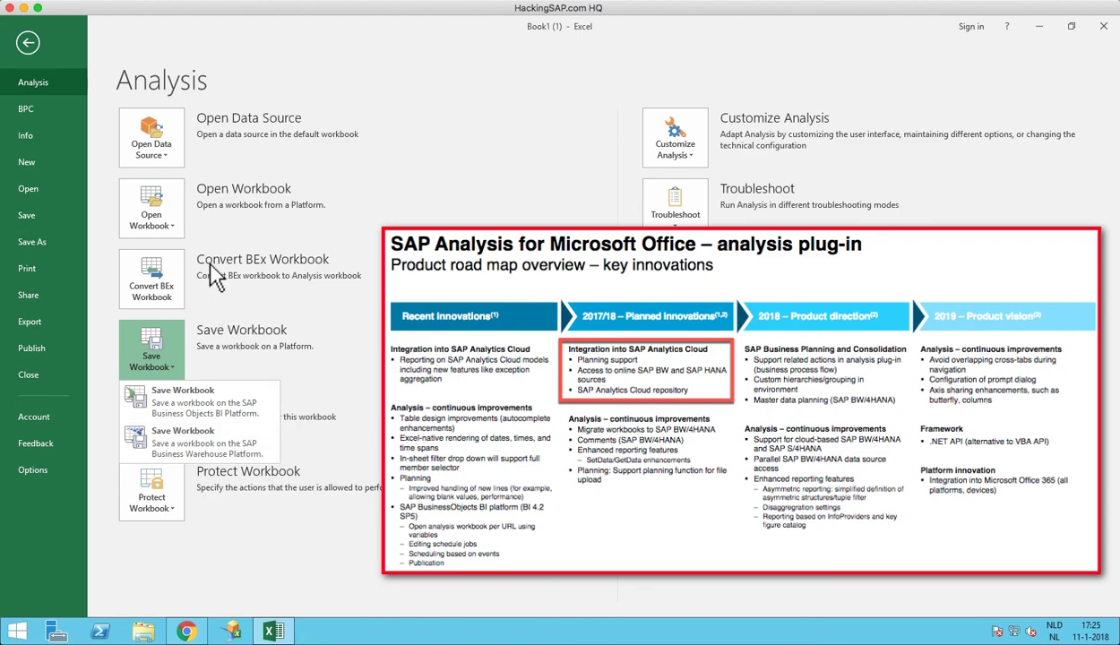
{"action": "left_click", "coordinate": [170, 210]}
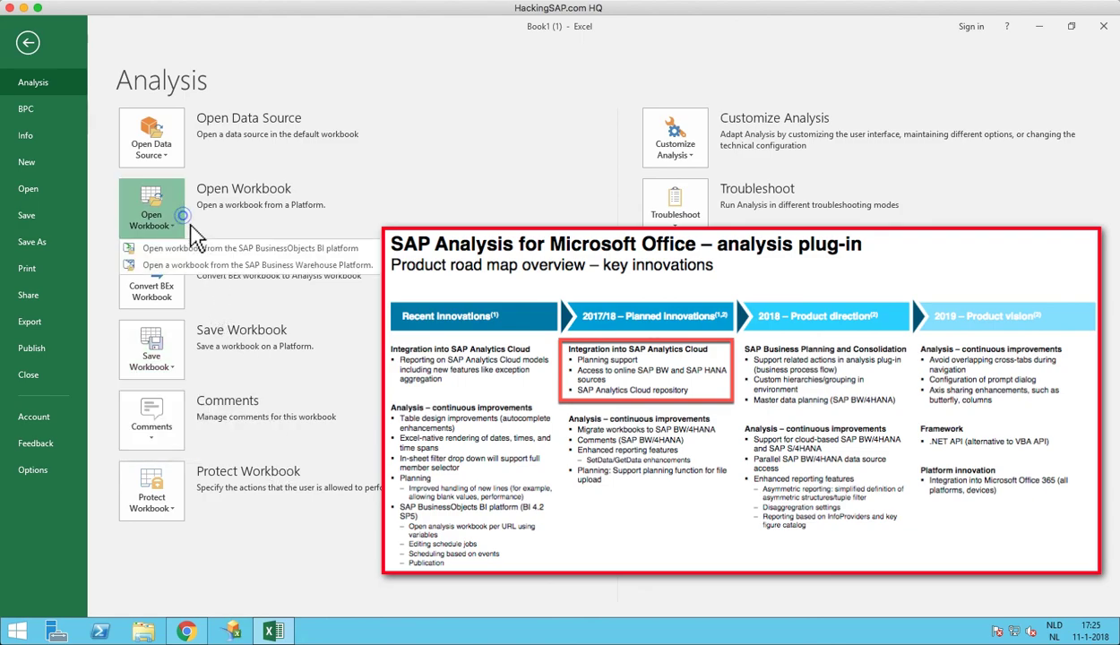
{"action": "left_click", "coordinate": [260, 246]}
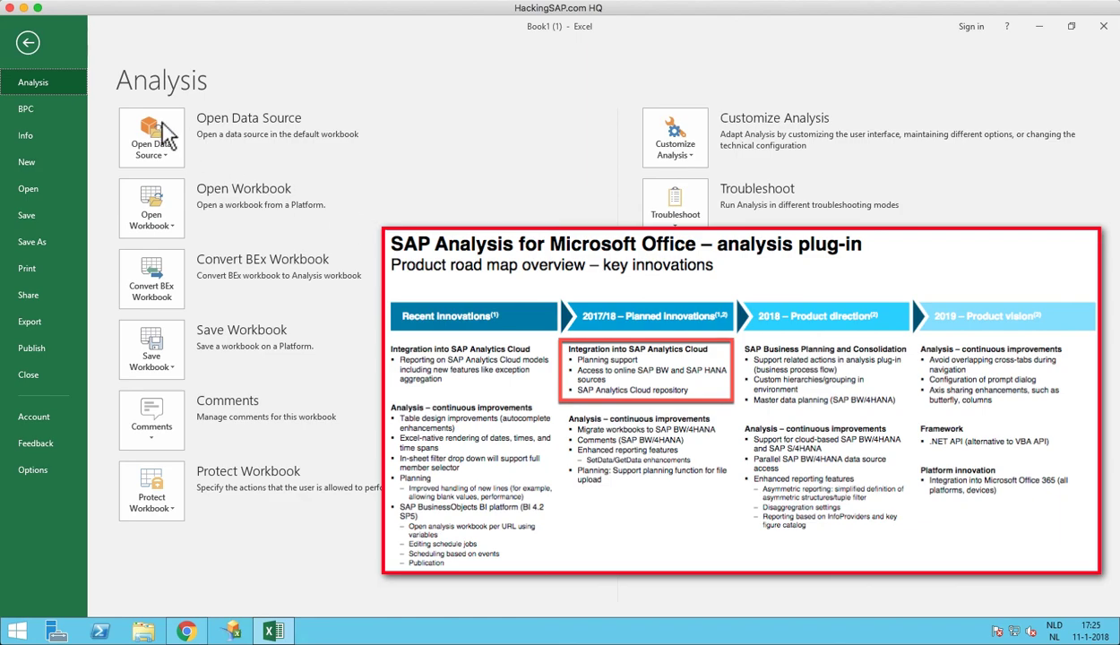
Switch to SAP Analytics Cloud in Chrome and inspect the sharing options for Book1.xlsx without sending anything.
{"action": "left_click", "coordinate": [187, 631]}
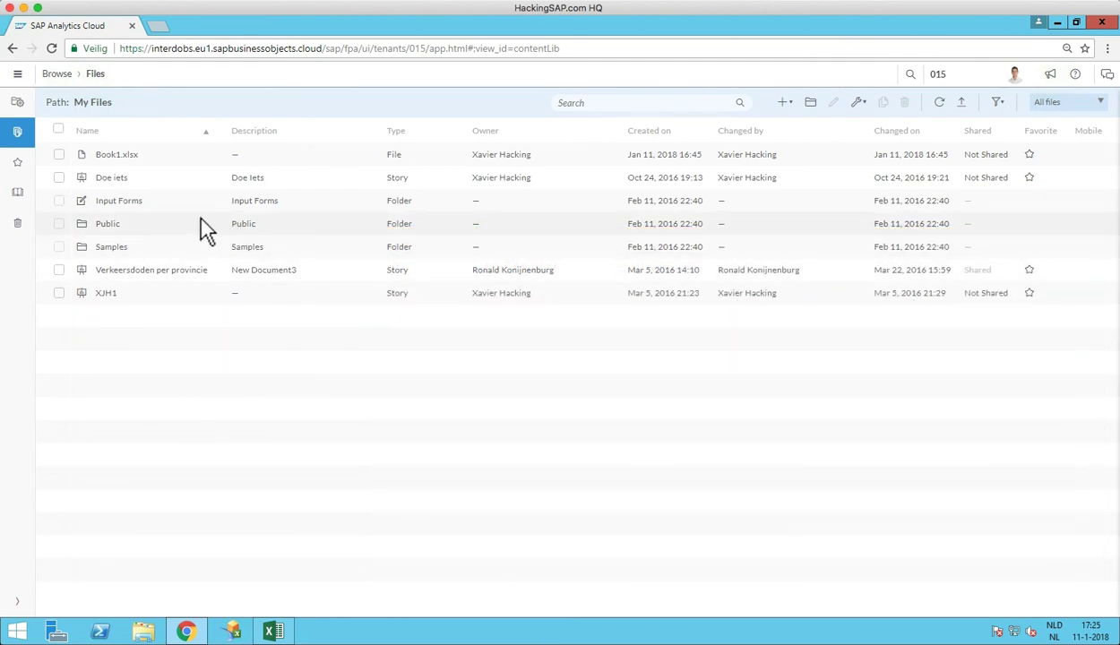
{"action": "left_click", "coordinate": [59, 154]}
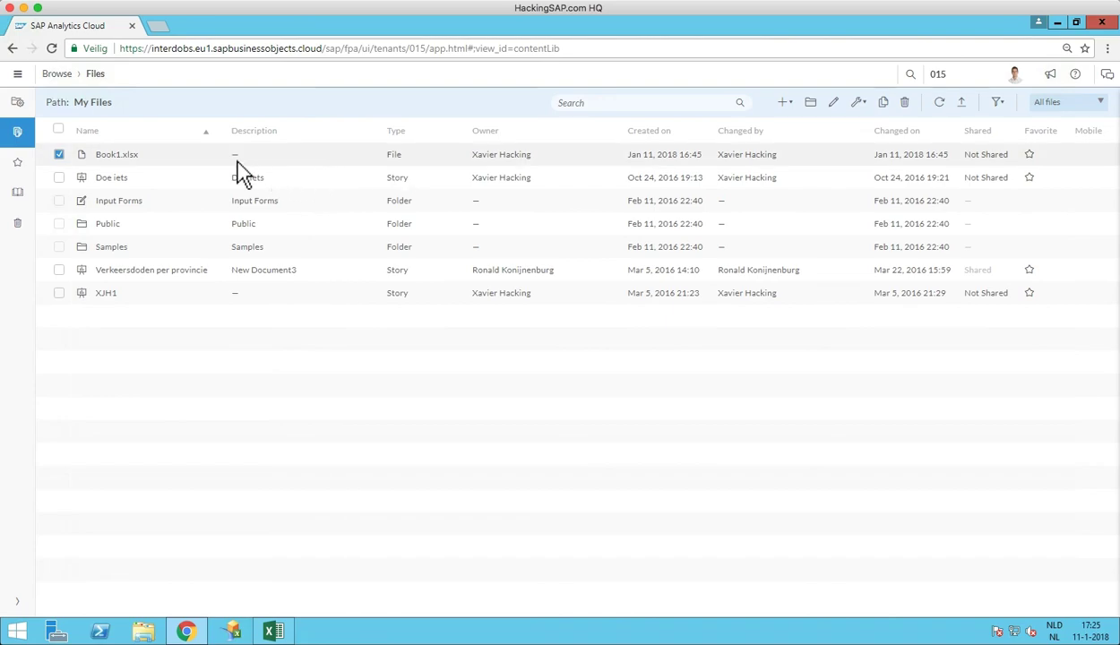
{"action": "left_click", "coordinate": [863, 104]}
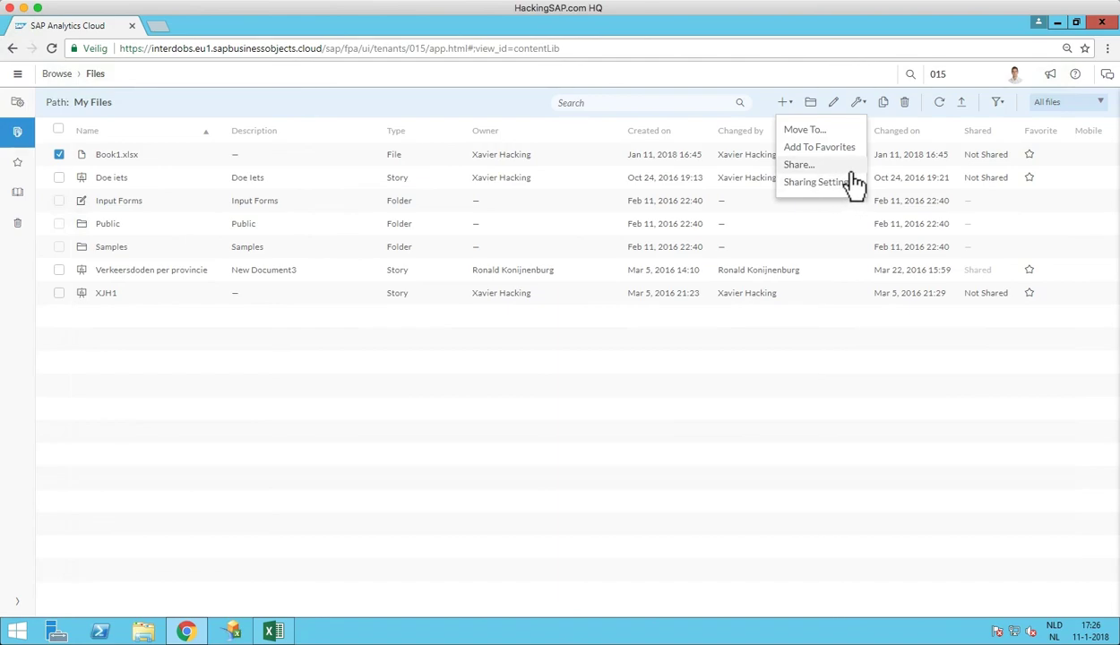
{"action": "left_click", "coordinate": [828, 166]}
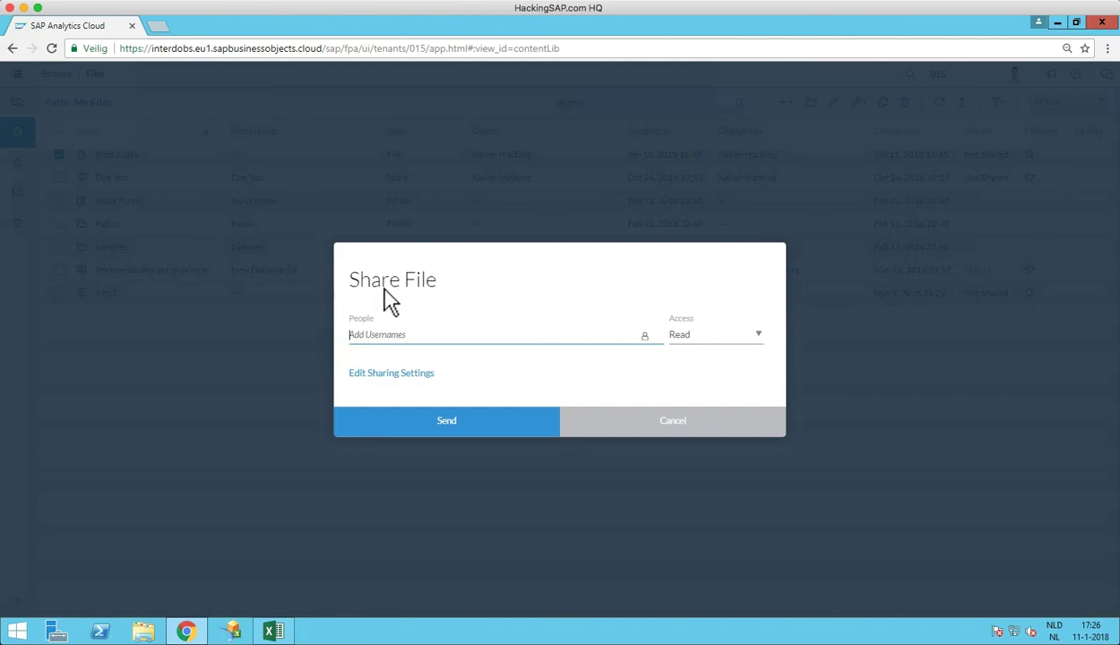
{"action": "left_click", "coordinate": [651, 421]}
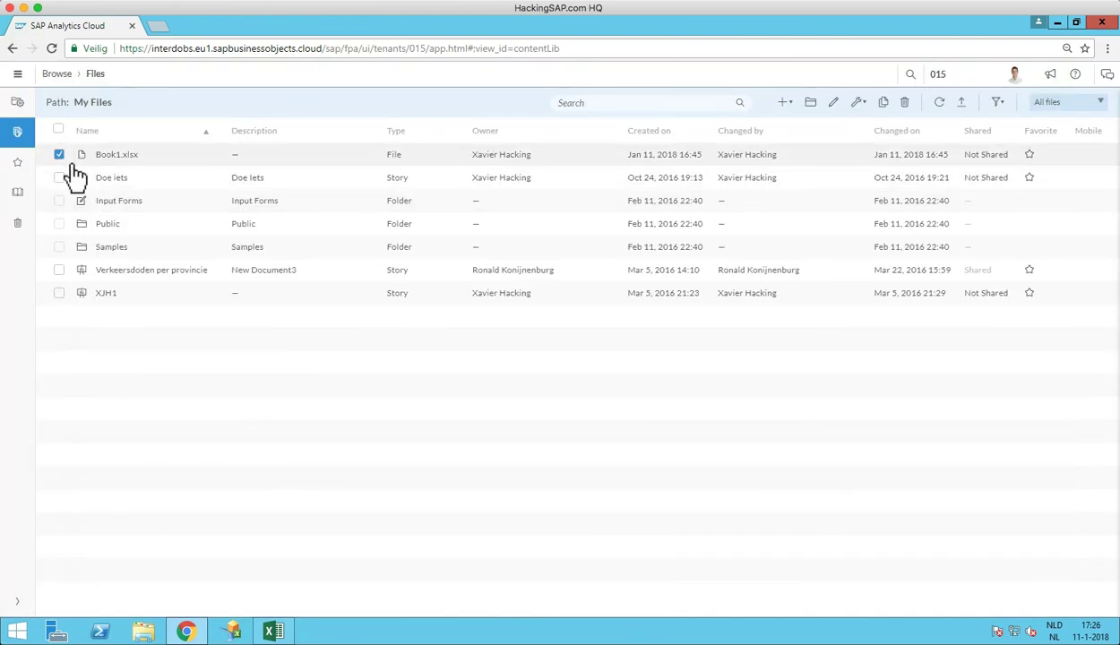
{"action": "left_click", "coordinate": [59, 154]}
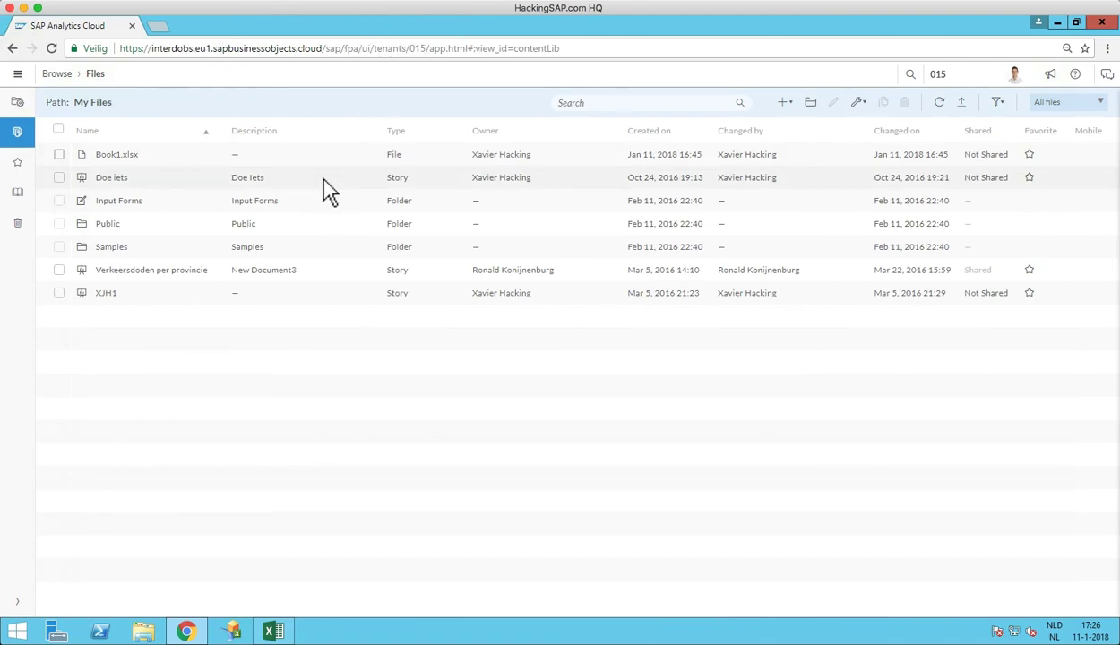
Inspect the sharing options and file link of the XJH1 story, then close them without sharing.
{"action": "left_click", "coordinate": [59, 293]}
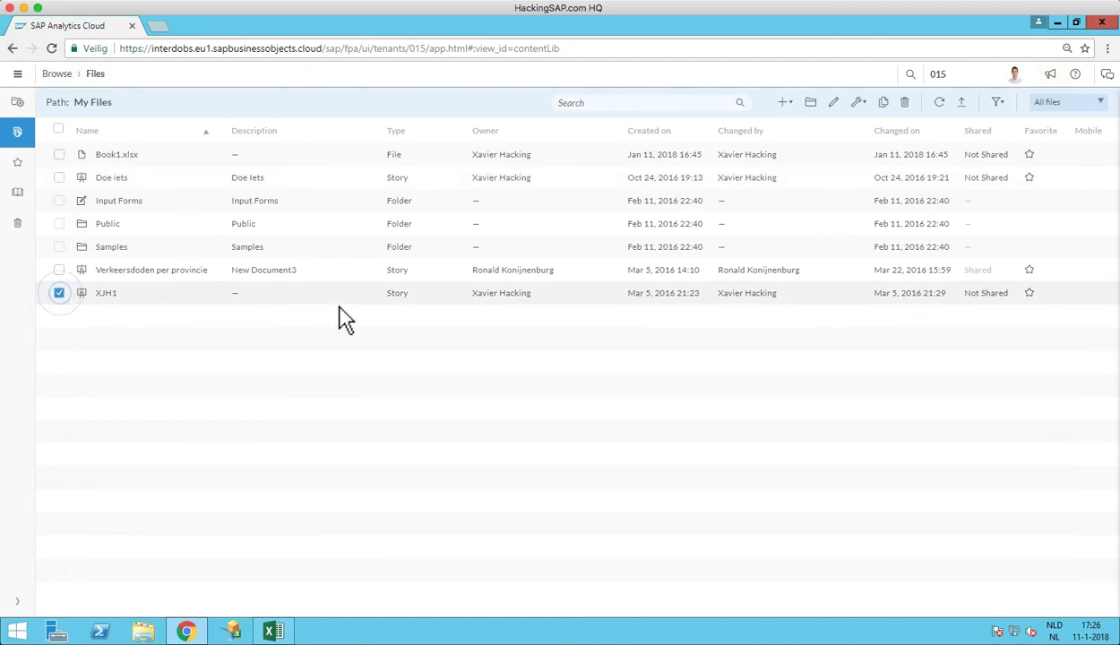
{"action": "left_click", "coordinate": [861, 103]}
{"action": "left_click", "coordinate": [805, 165]}
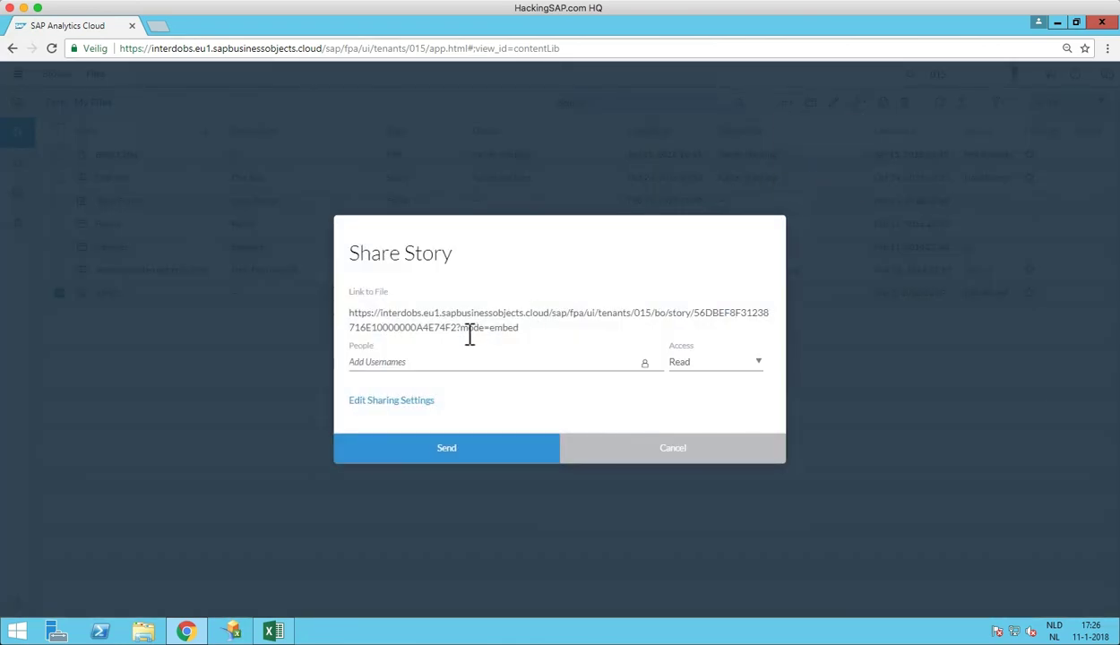
{"action": "left_click", "coordinate": [528, 326]}
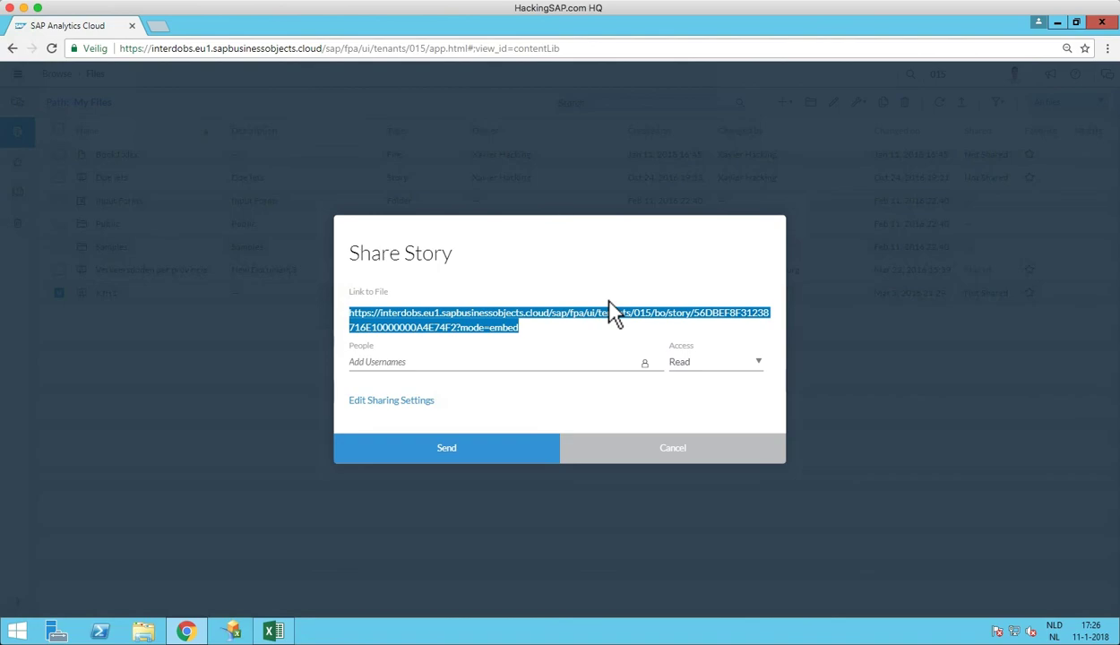
{"action": "left_click", "coordinate": [583, 325]}
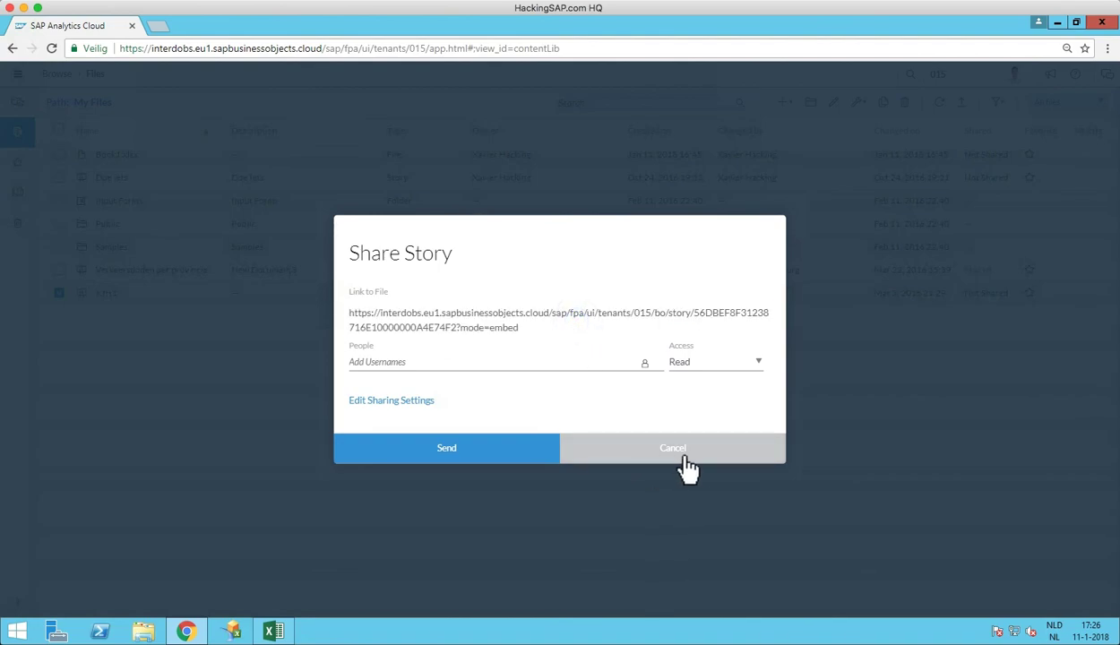
{"action": "left_click", "coordinate": [683, 457]}
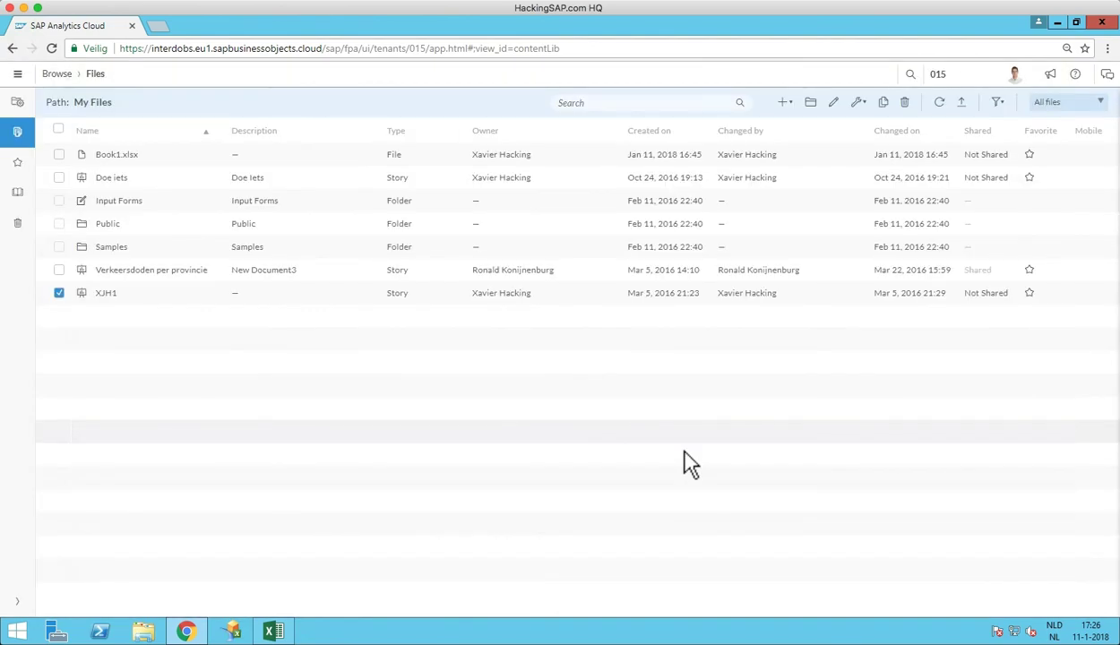